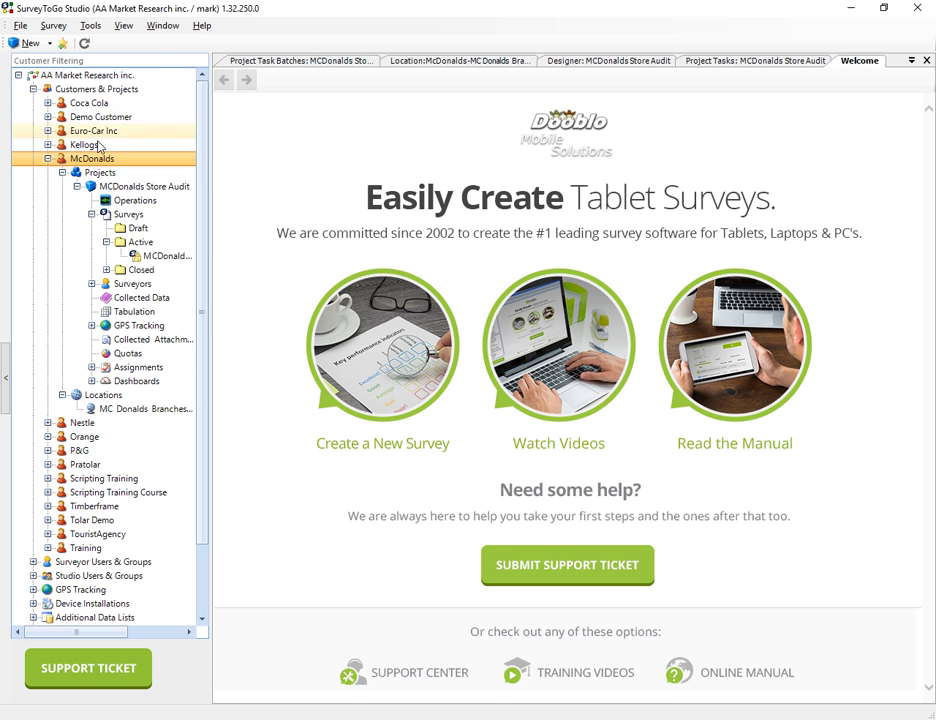
left_click(138, 186)
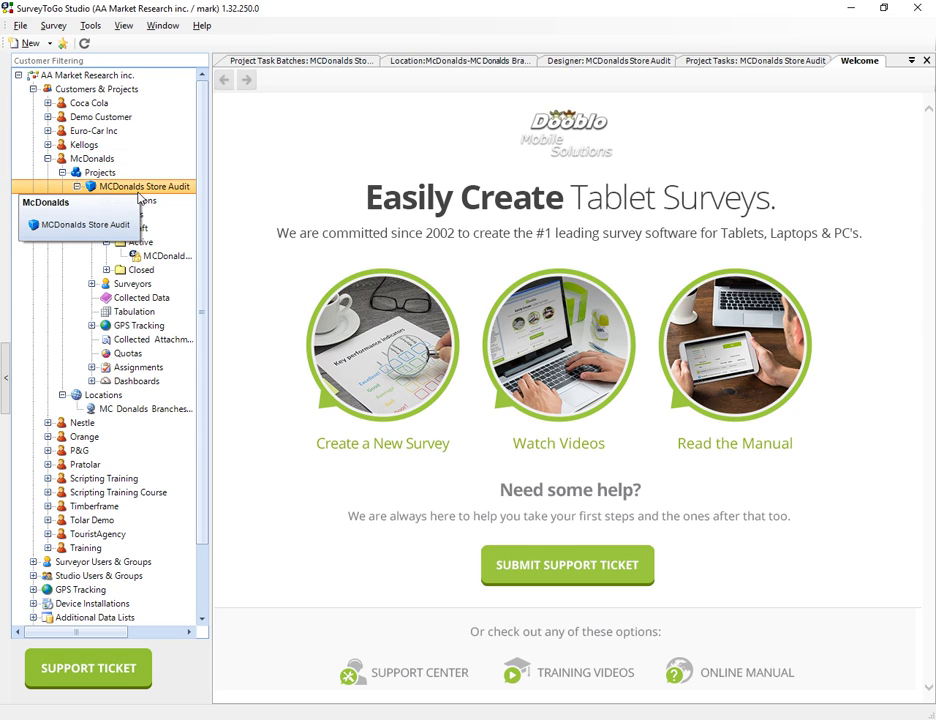
left_click(165, 257)
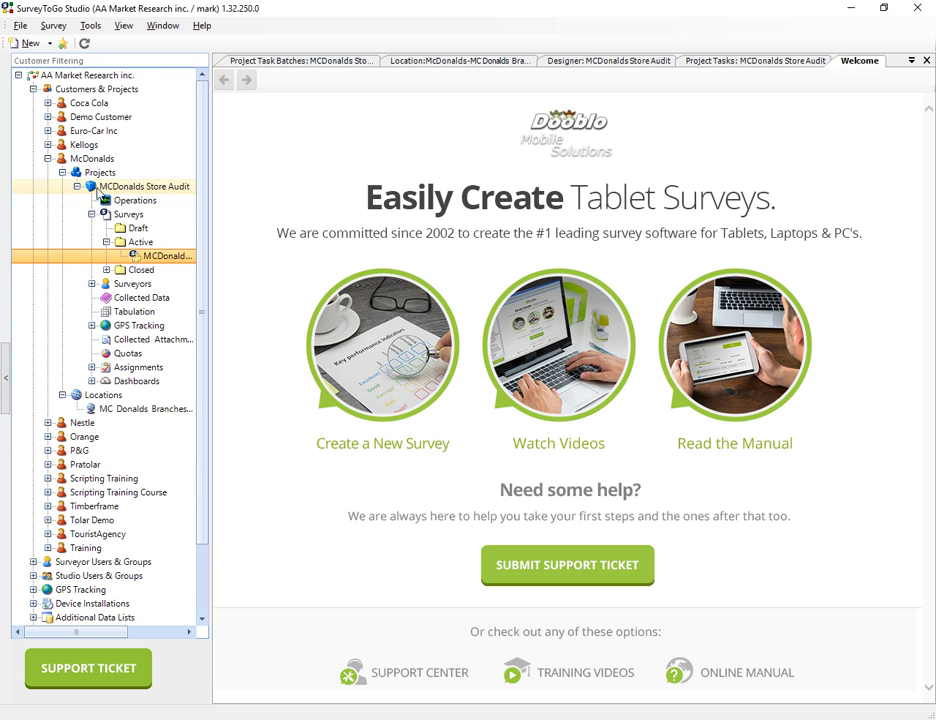
left_click(101, 397)
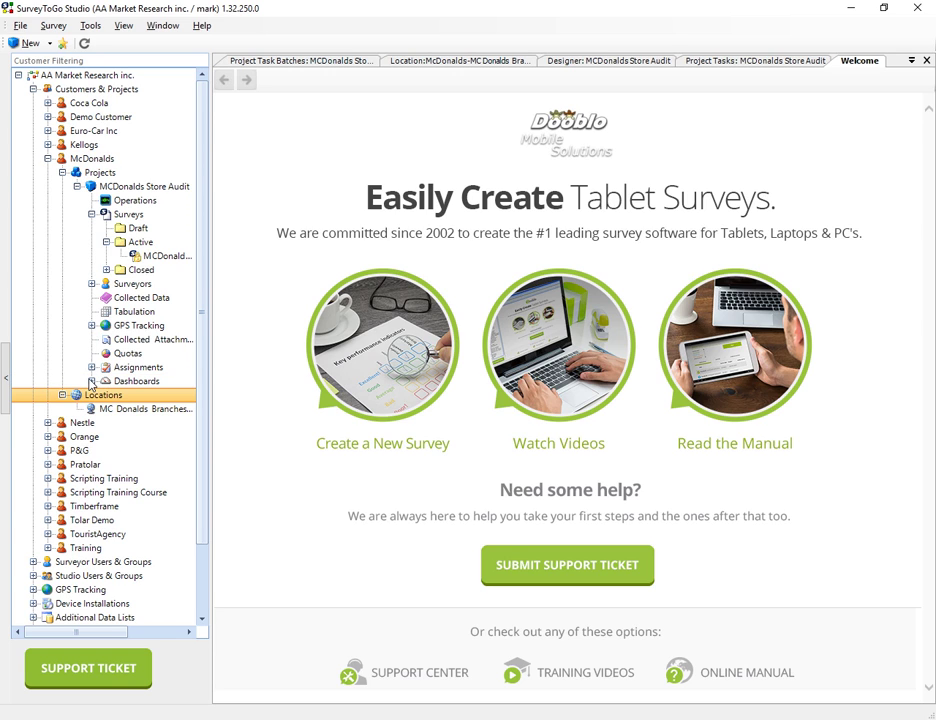
left_click(140, 410)
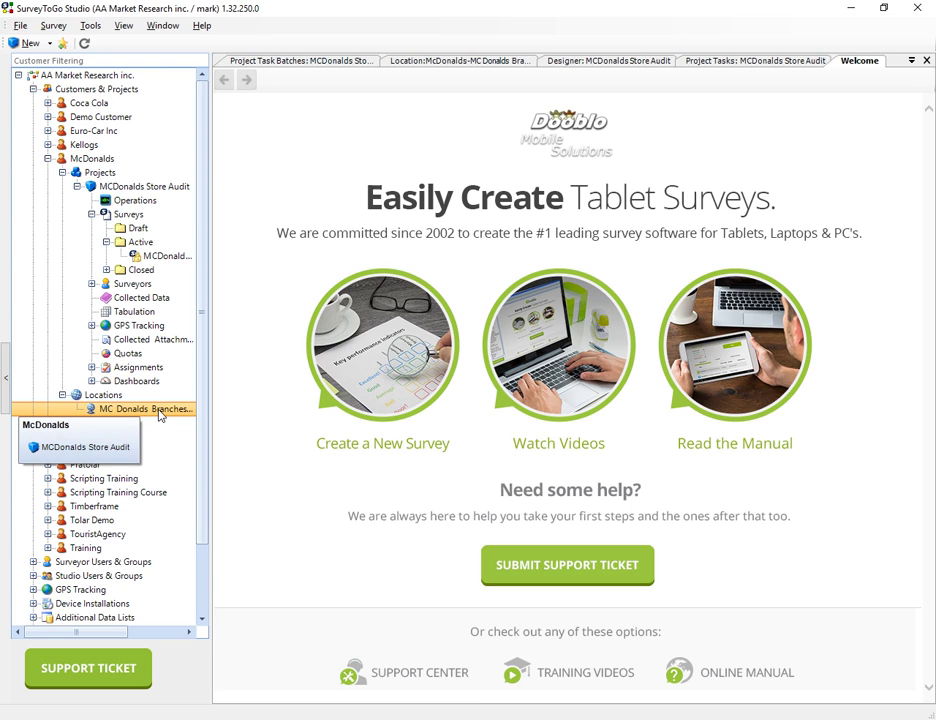
- Open the 12-store MC Donalds Branches list, check its right-click menus, then reselect the audit project
double_click(160, 412)
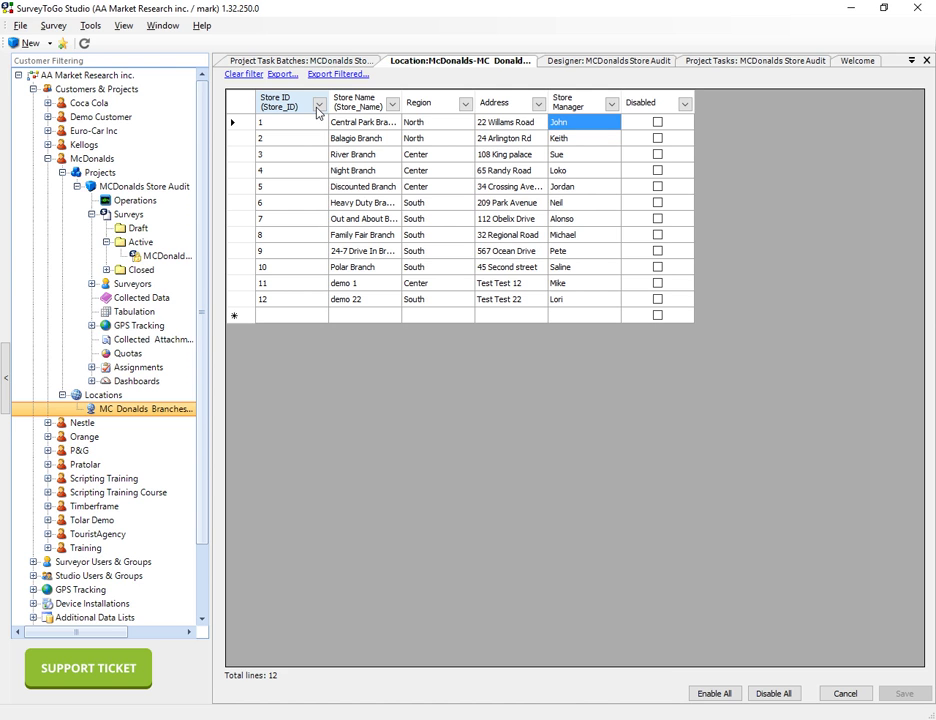
right_click(137, 409)
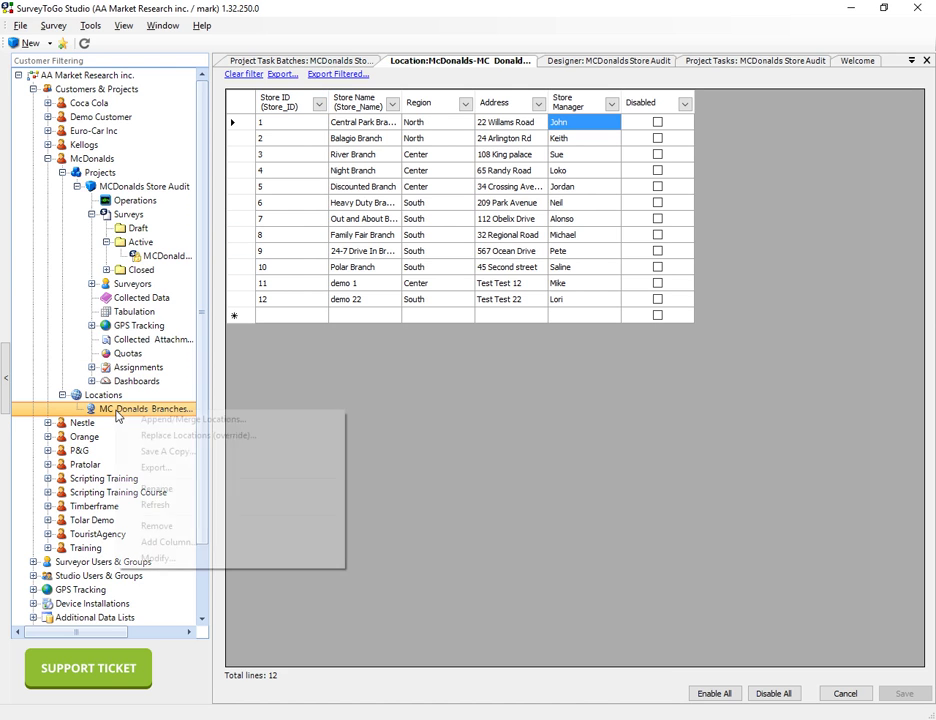
right_click(106, 398)
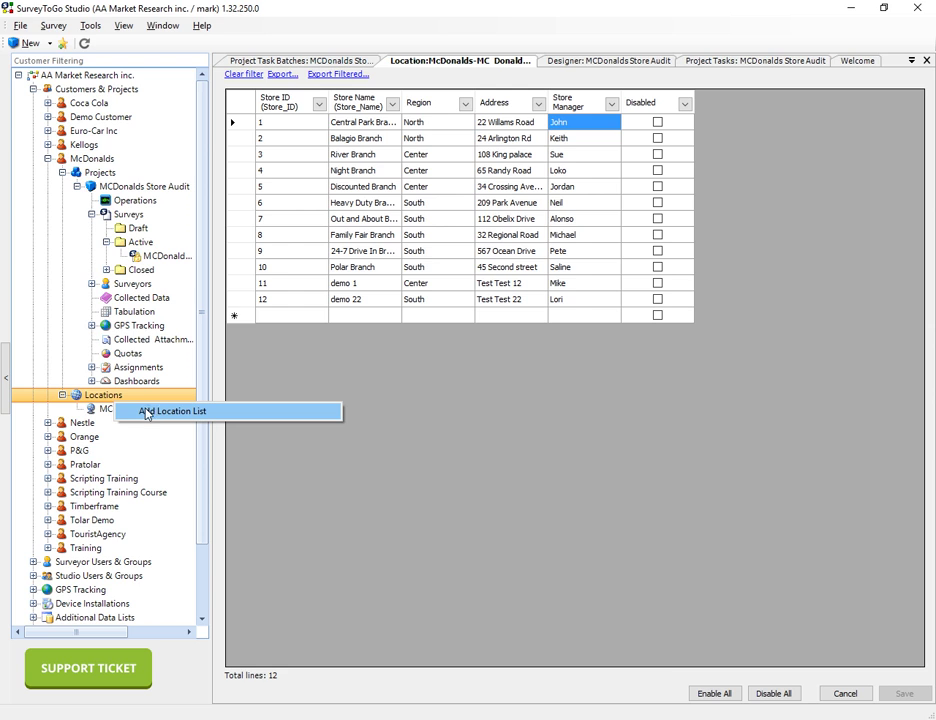
key("Escape")
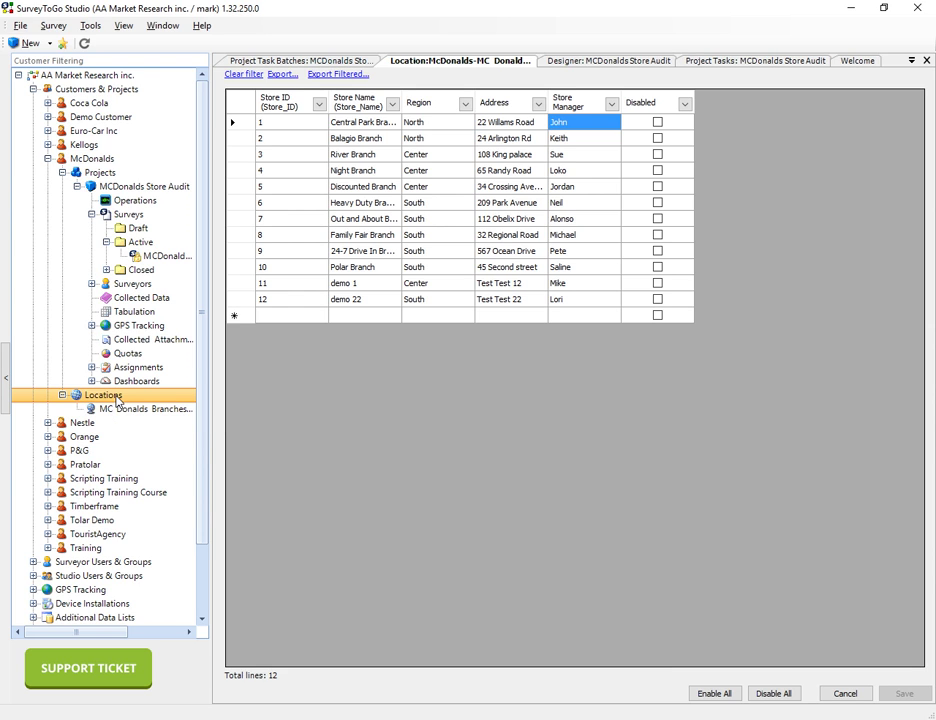
left_click(127, 188)
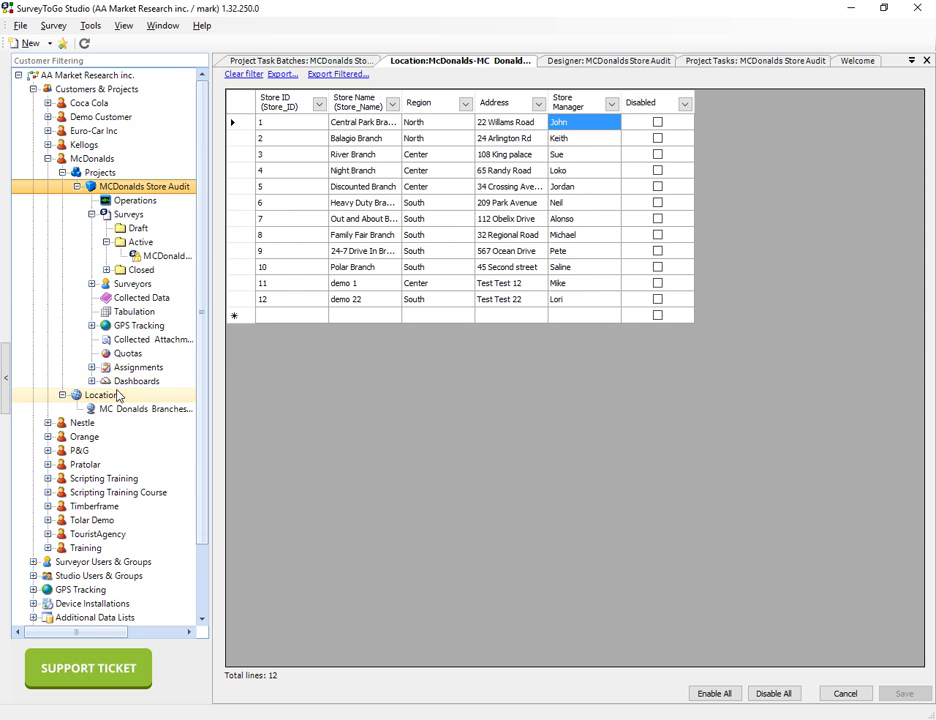
right_click(128, 188)
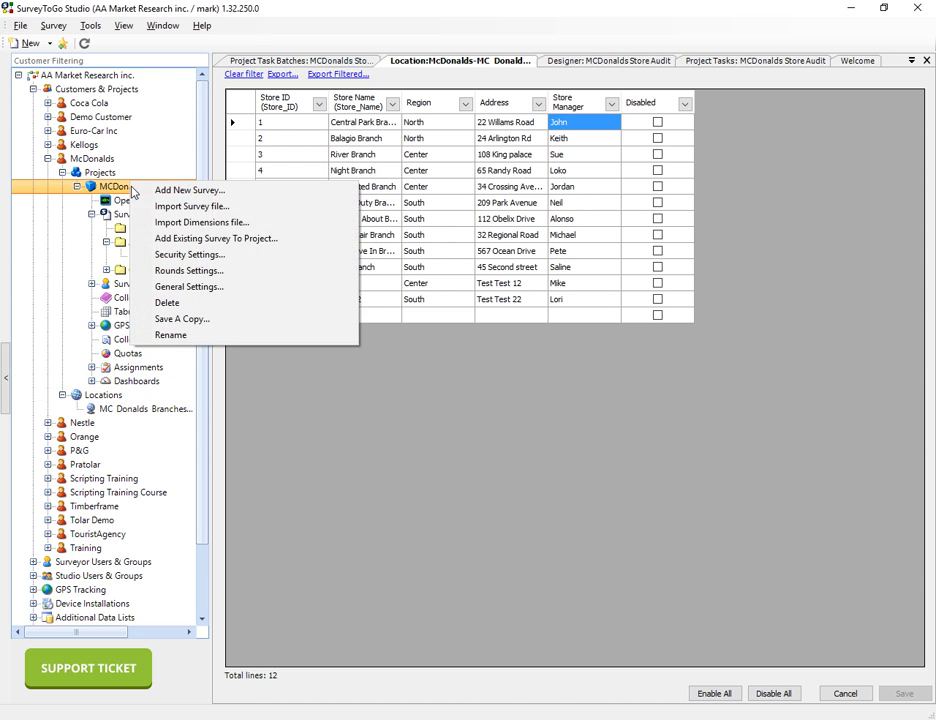
left_click(189, 291)
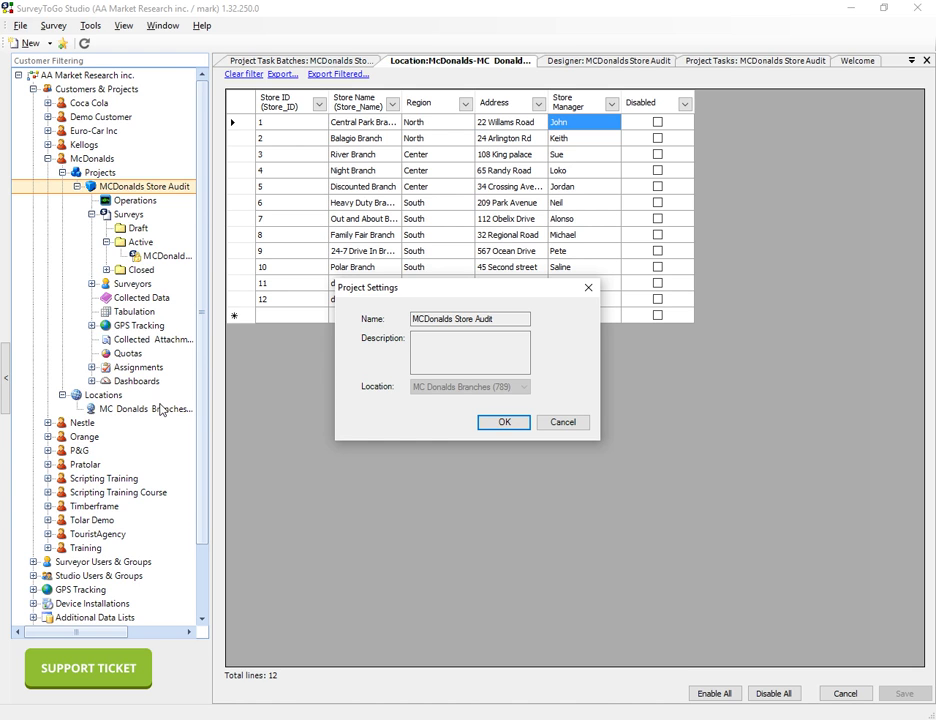
left_click(527, 422)
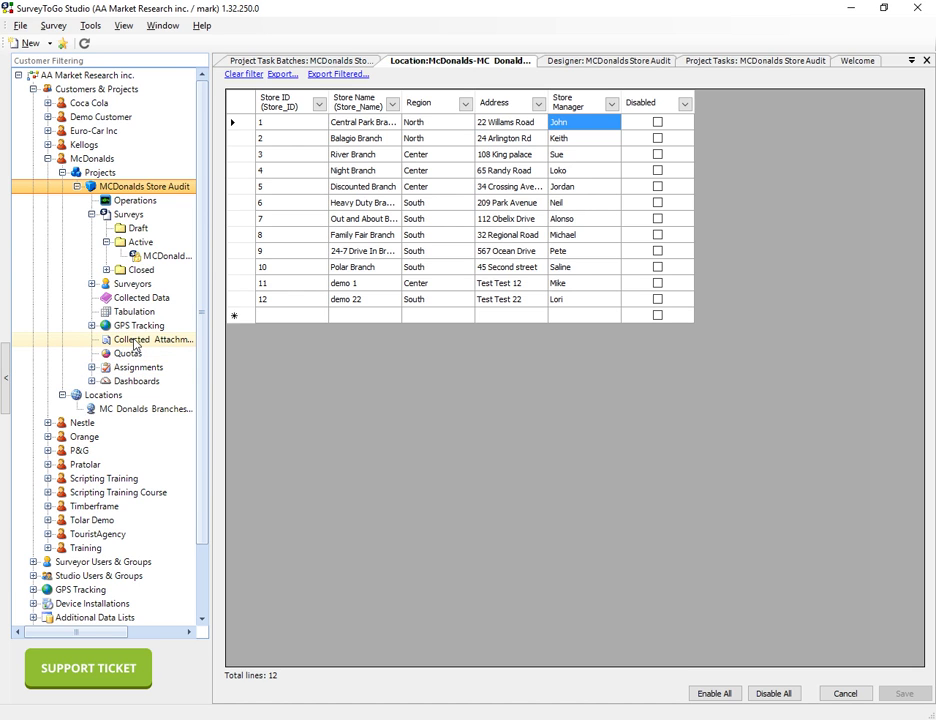
- Open the McDonalds Store Audit survey in the designer and inspect question 1's {0} placeholder
double_click(177, 258)
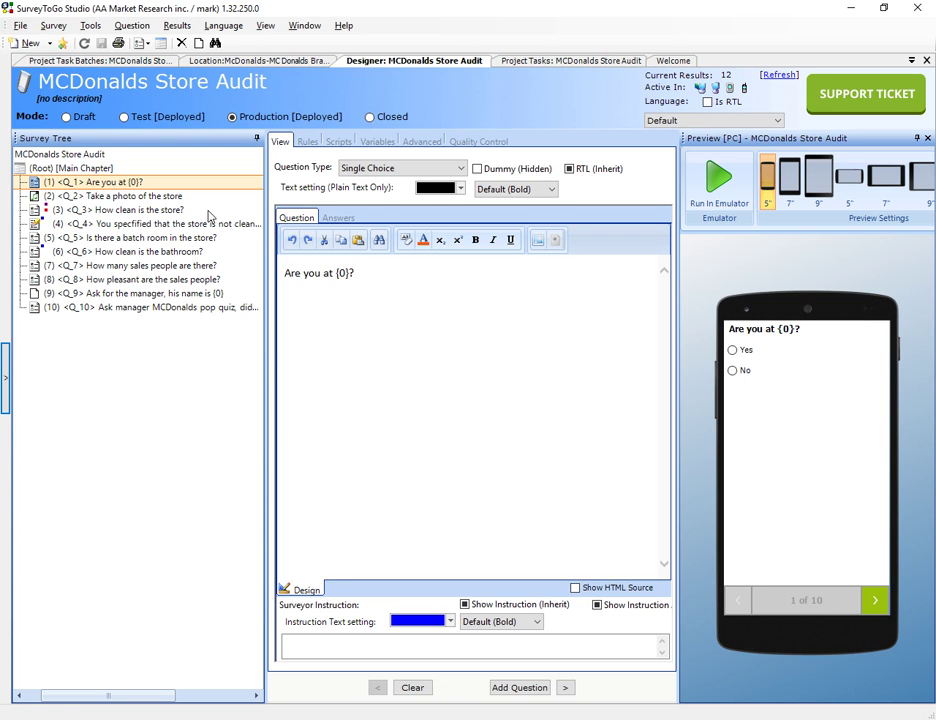
double_click(340, 272)
left_click(346, 274)
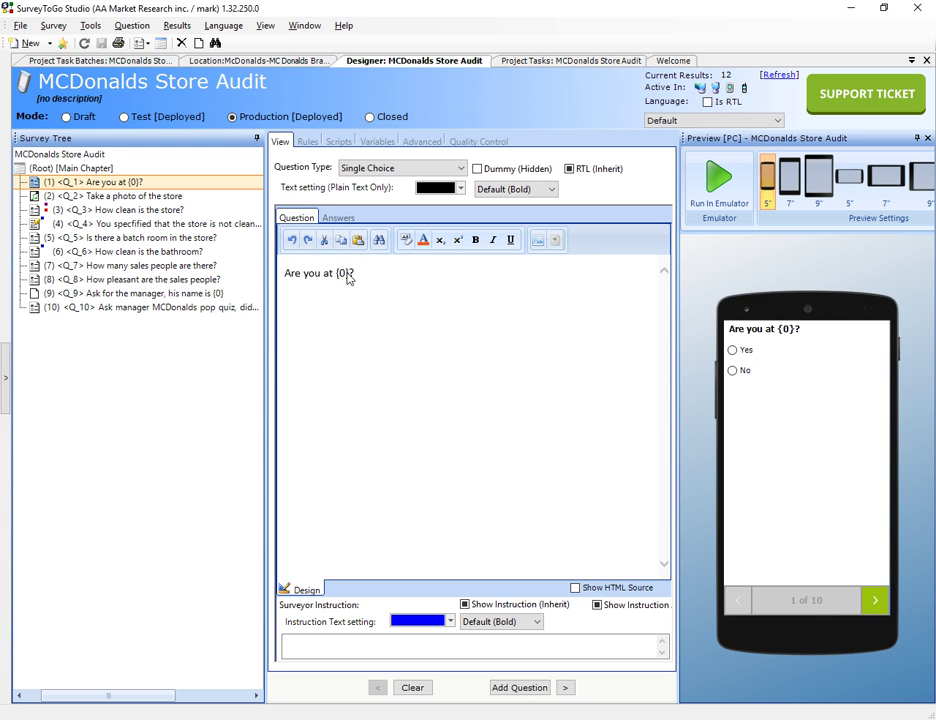
- Examine question 1's start script, which fills in Store_Name via GetLocationProps
left_click(338, 142)
left_click_drag(412, 311, 492, 308)
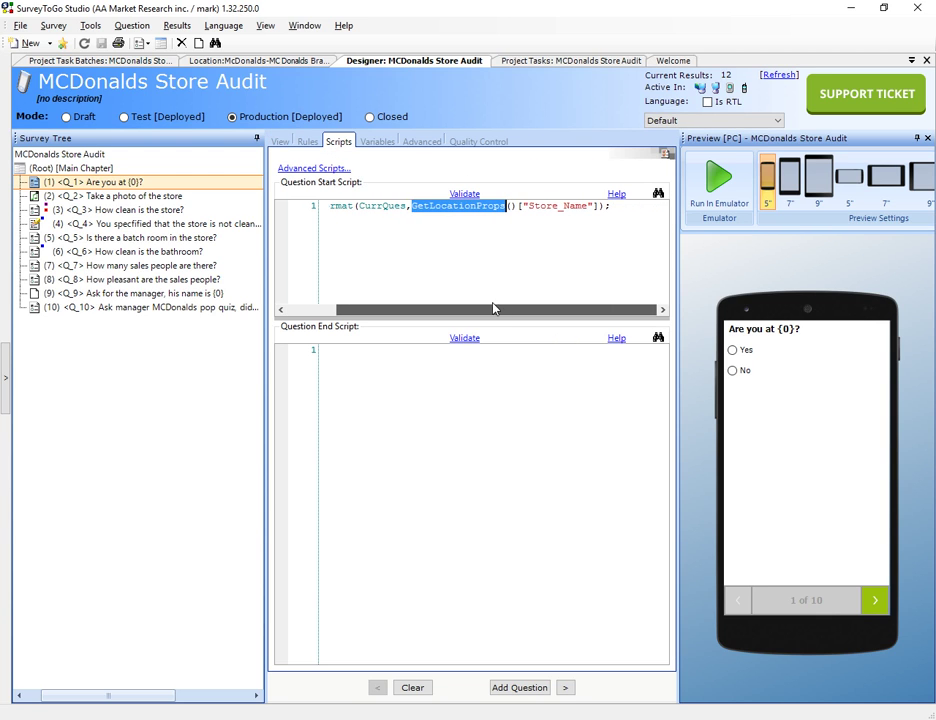
left_click(459, 205)
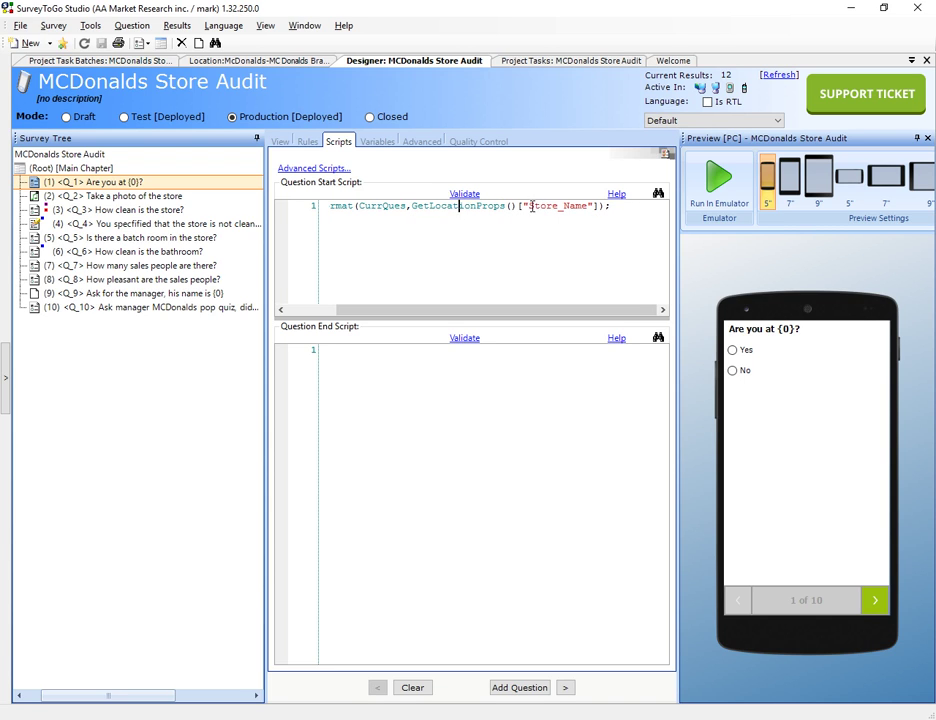
double_click(531, 205)
left_click(553, 206)
left_click(216, 66)
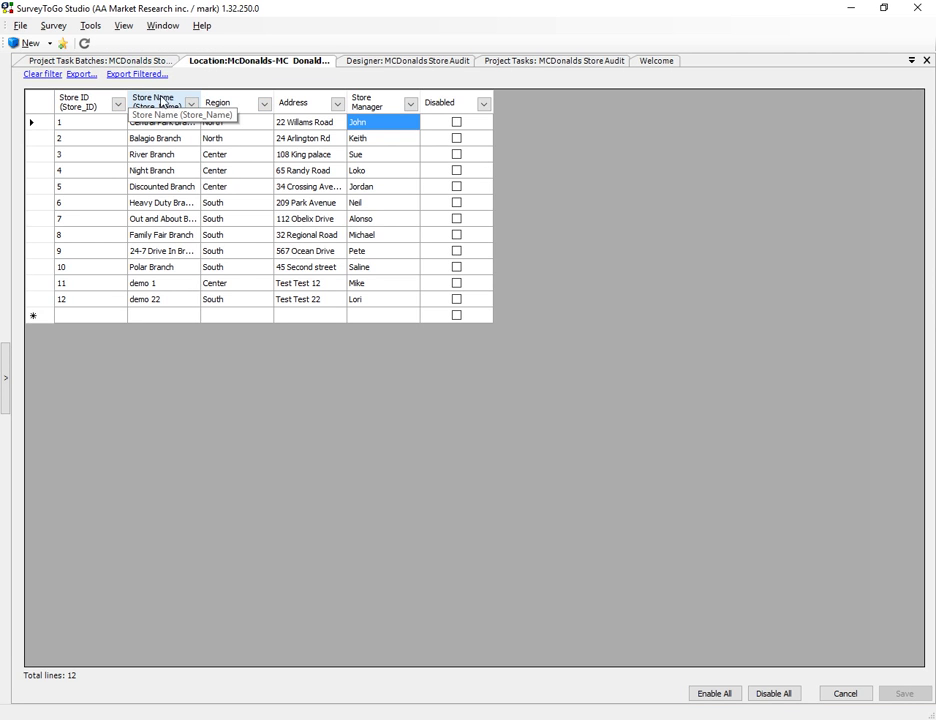
left_click(409, 61)
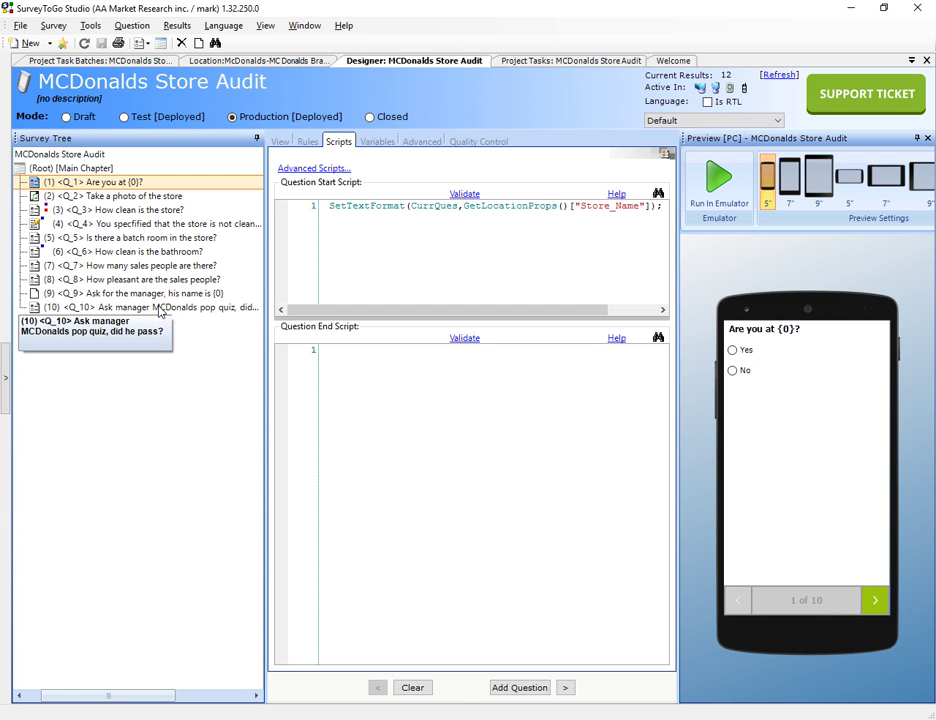
left_click(7, 368)
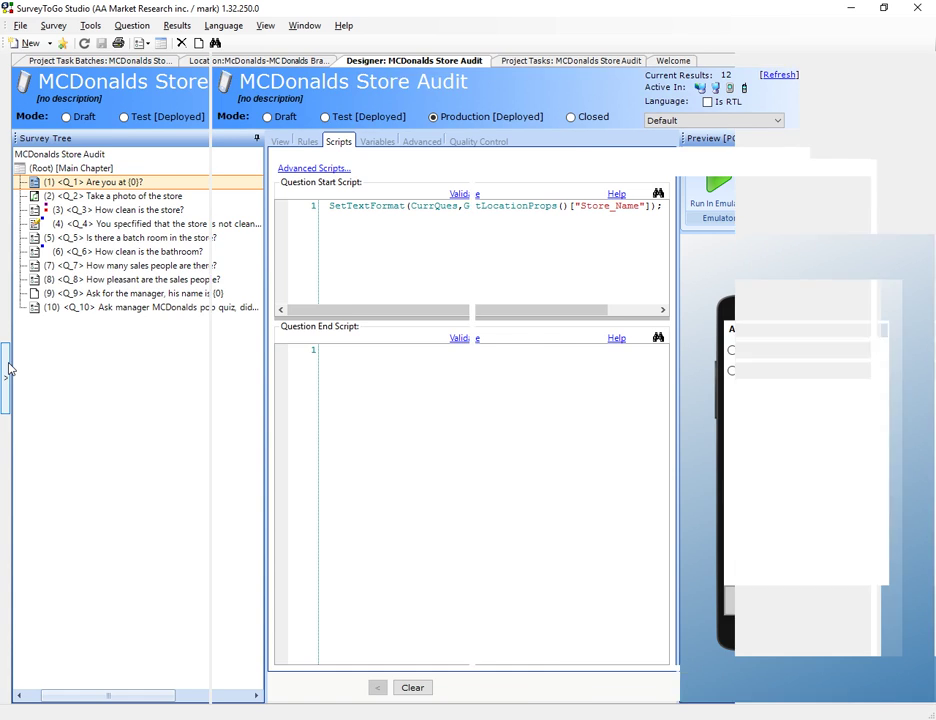
left_click(148, 368)
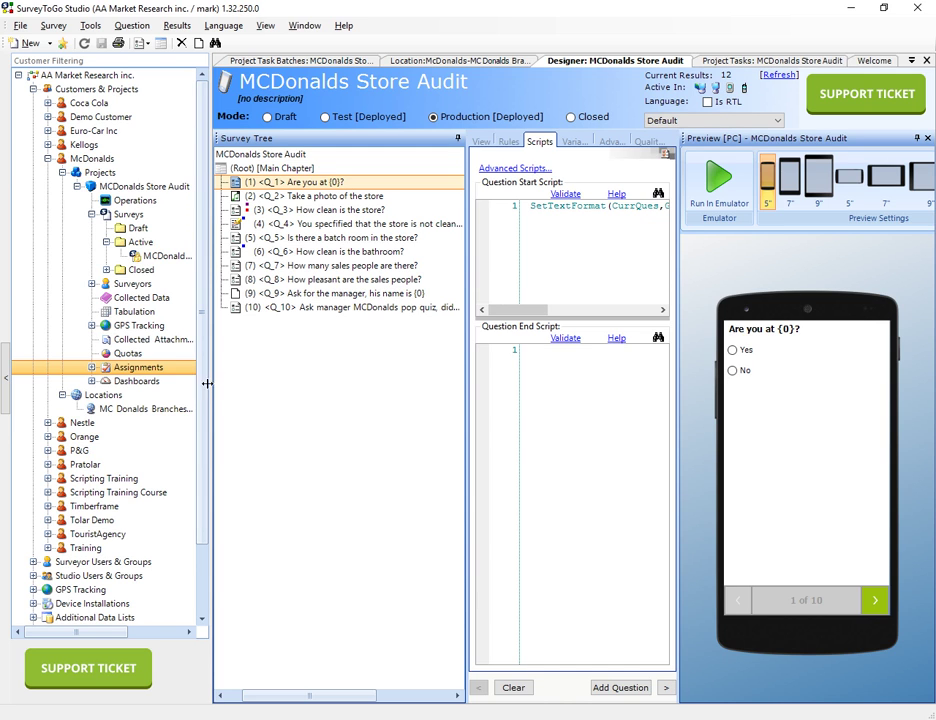
left_click(92, 368)
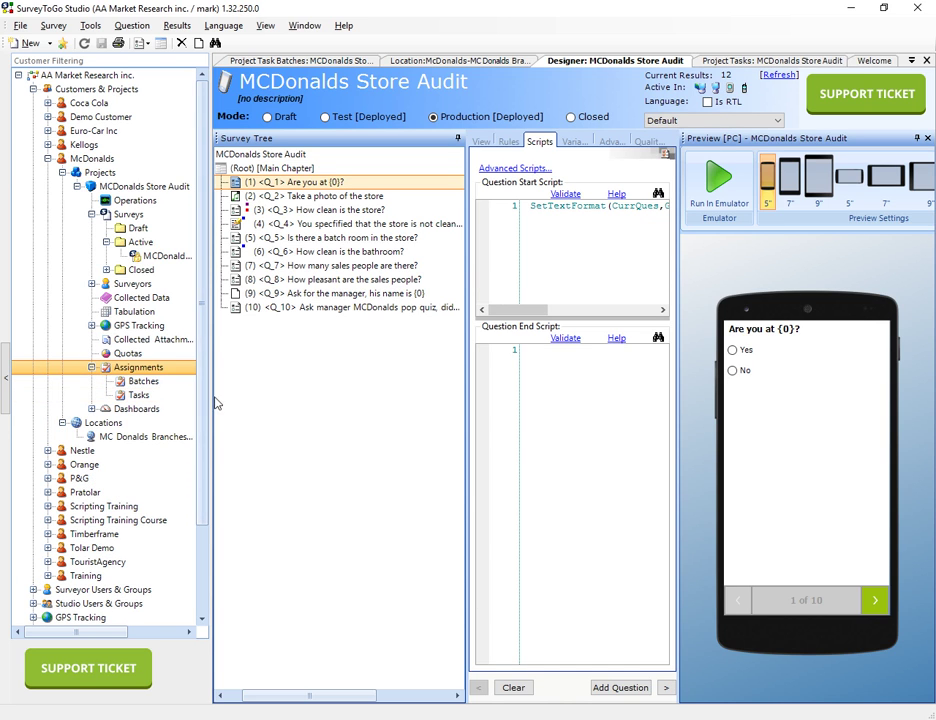
left_click_drag(209, 404, 228, 404)
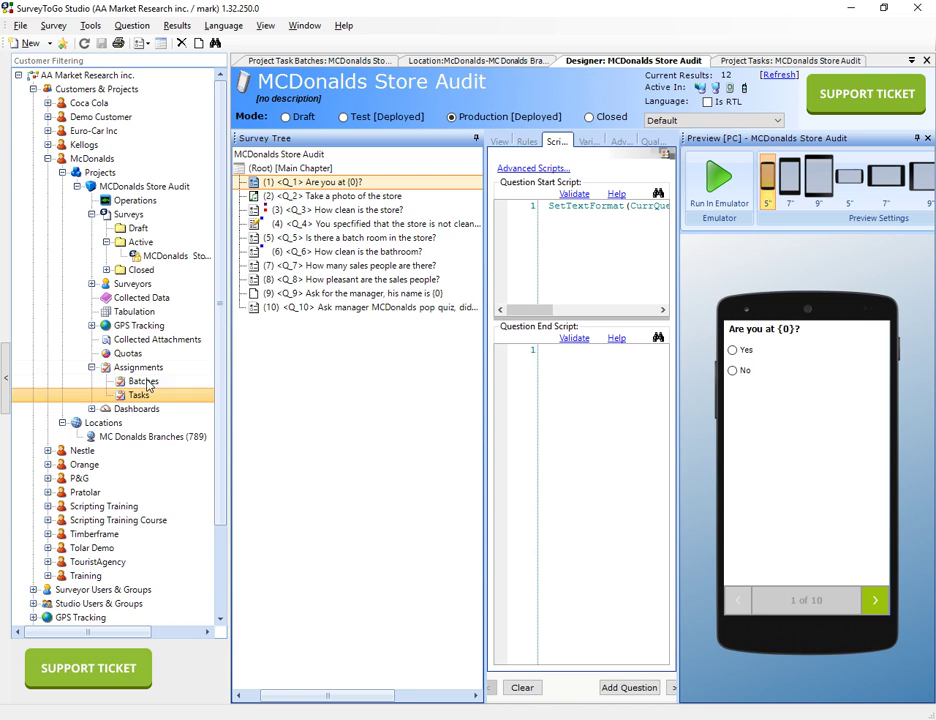
left_click(143, 381)
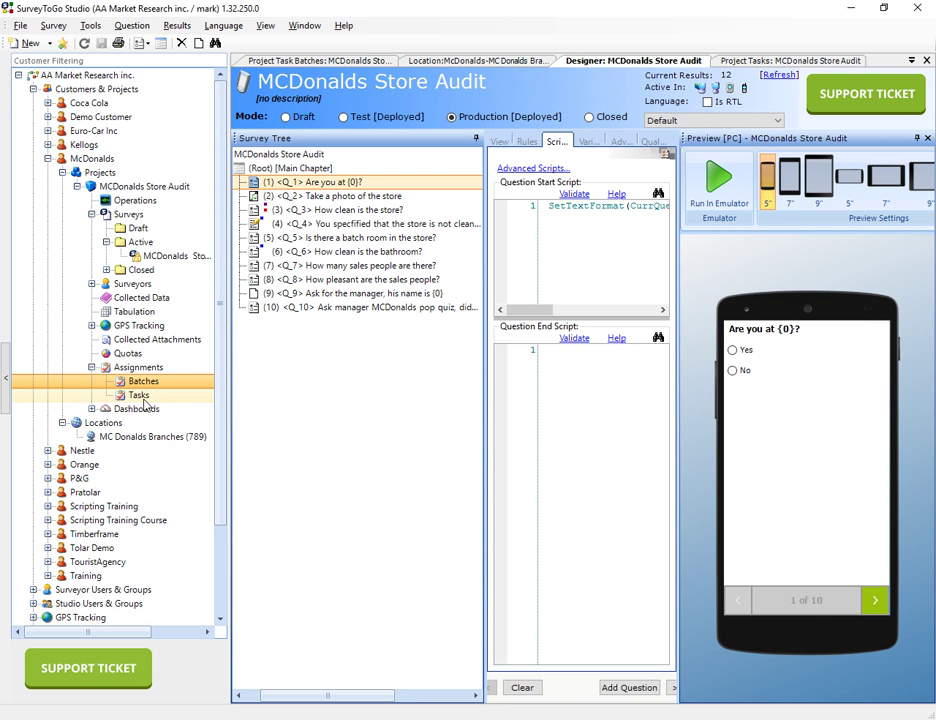
- List the project's 13 tasks and review the completed, new, assigned and in-progress rows
double_click(140, 396)
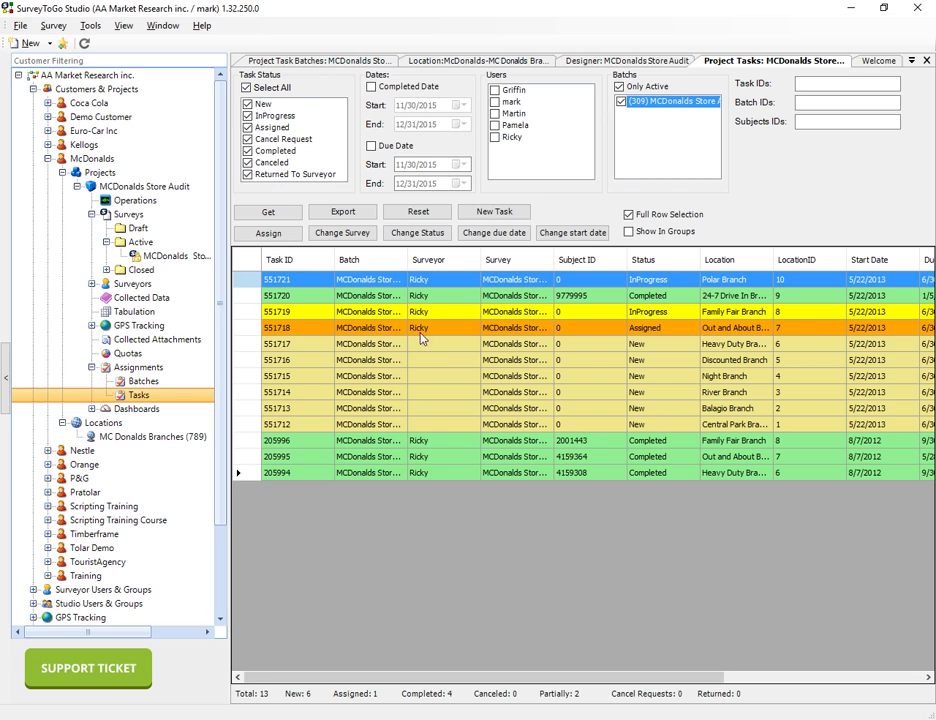
left_click(319, 295)
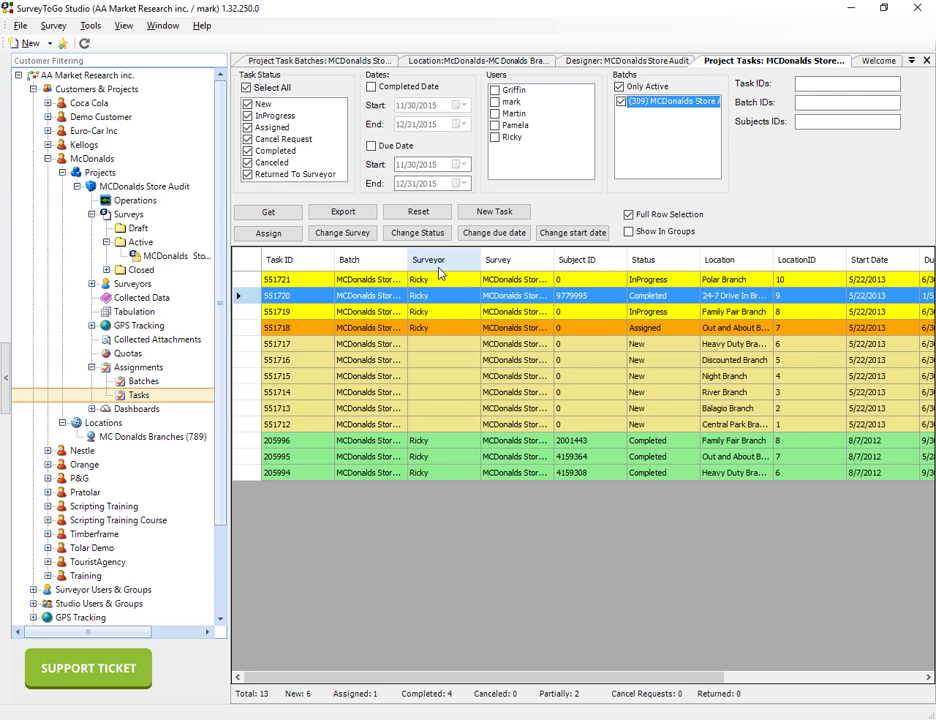
left_click(668, 348)
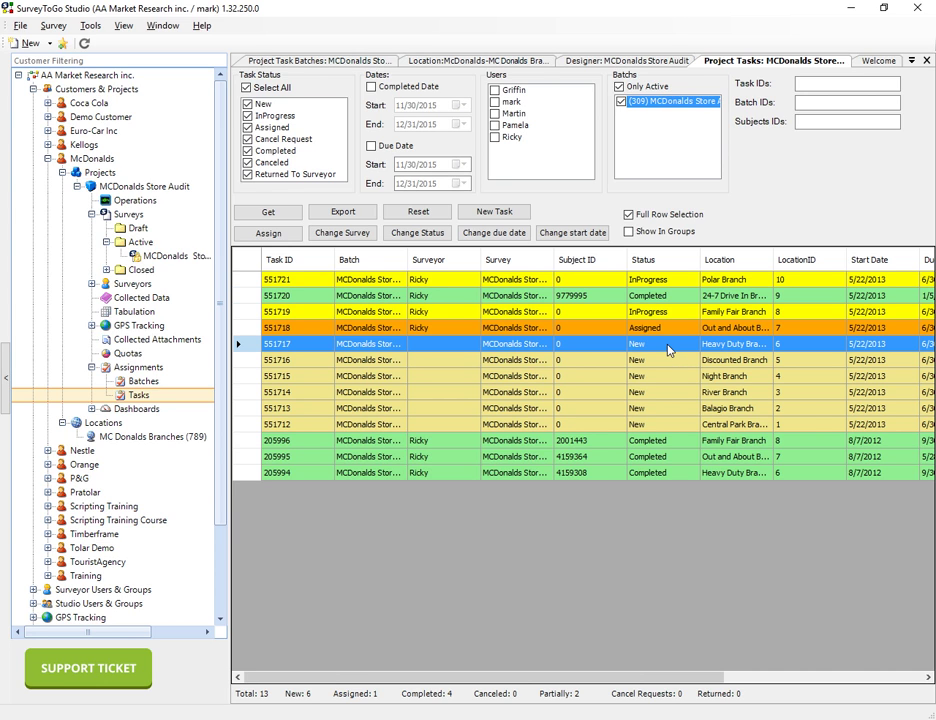
key("Up")
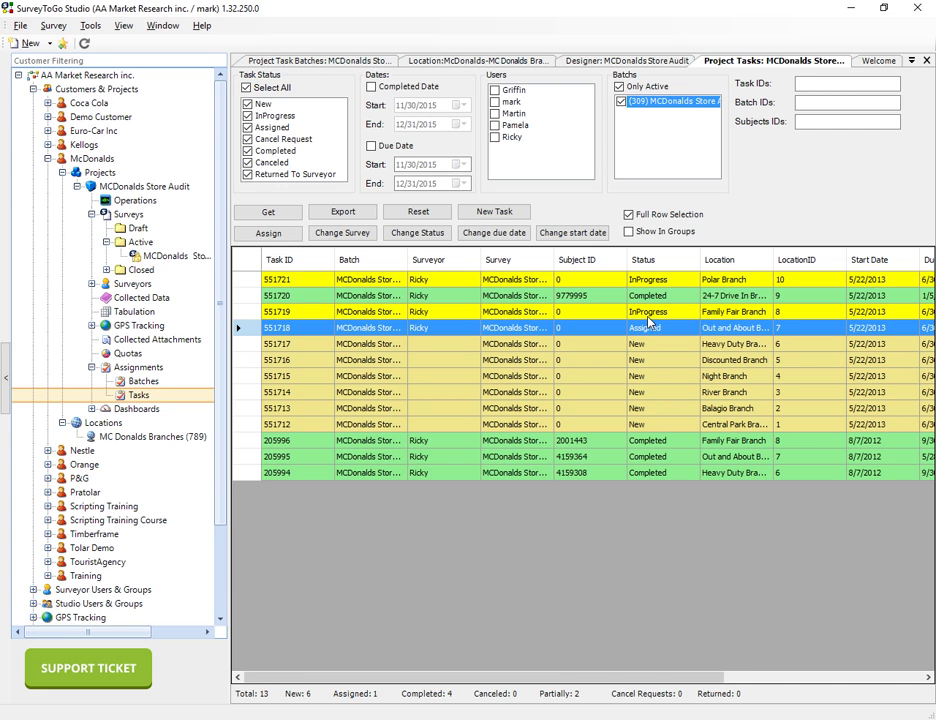
key("Up")
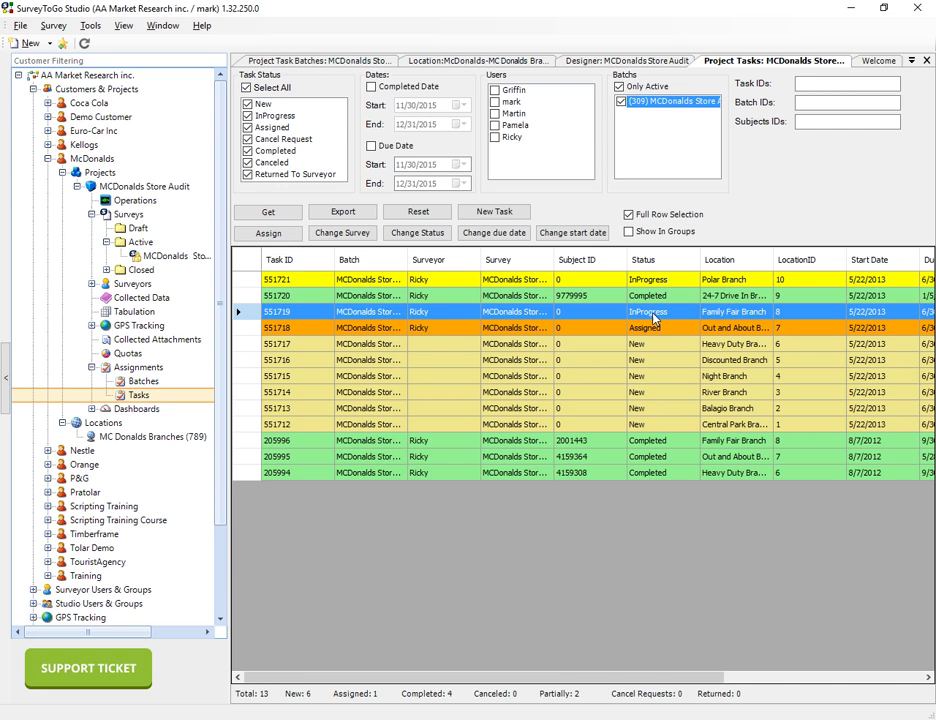
key("Up")
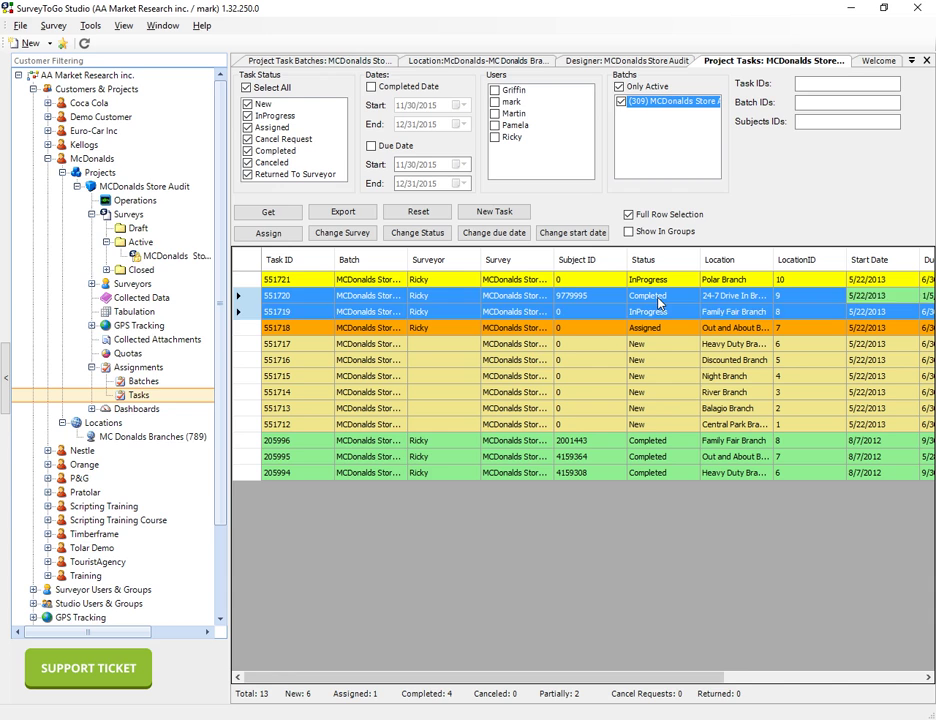
- Select the three new tasks 551716 through 551714
left_click(595, 348)
left_click(598, 363)
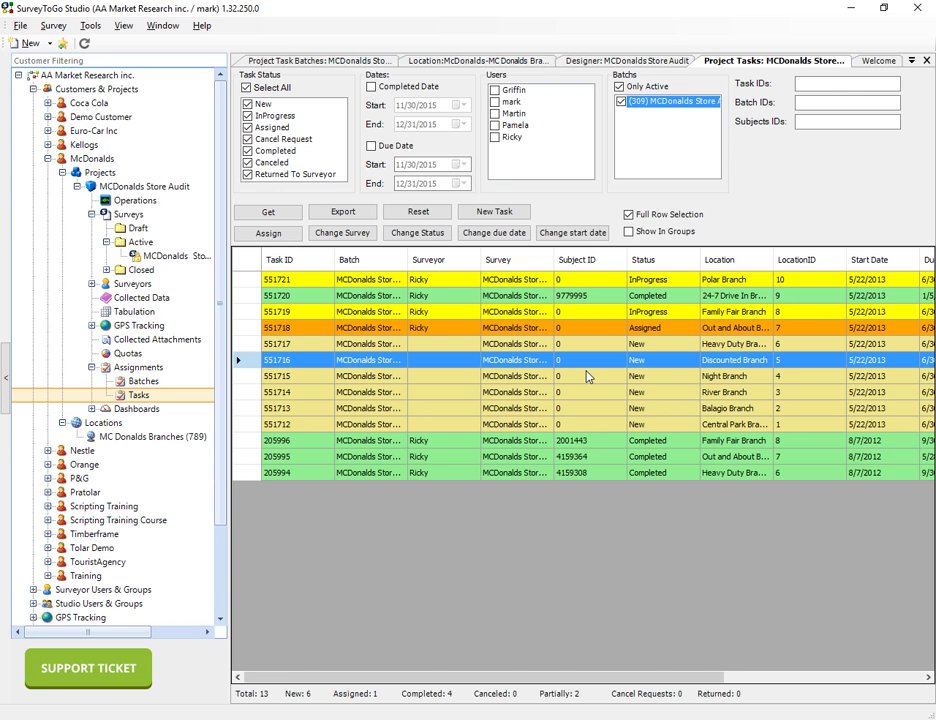
left_click(588, 378, "shift")
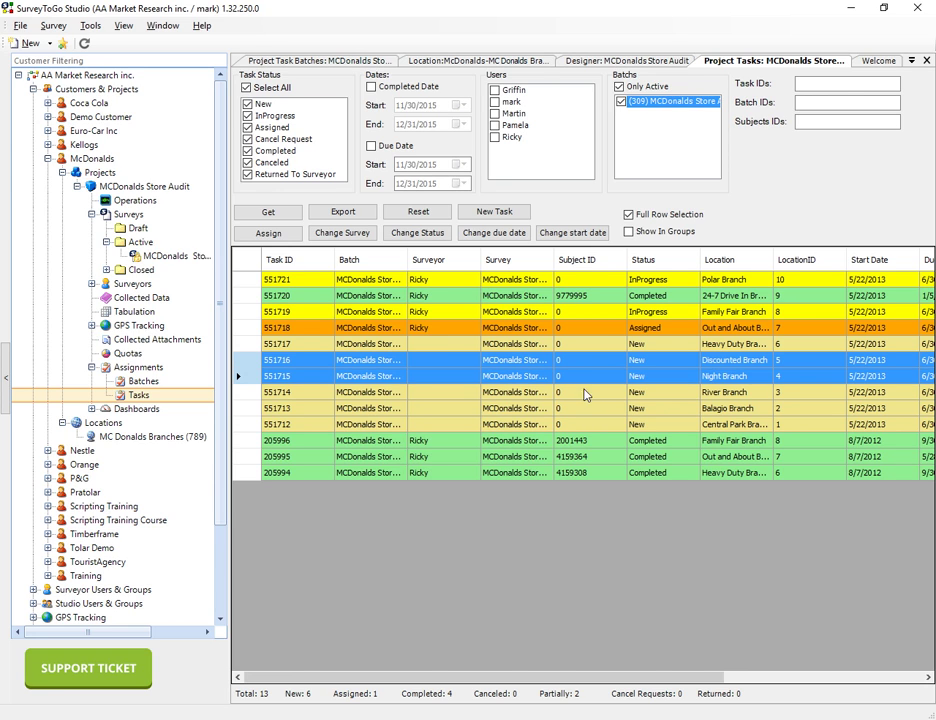
left_click(545, 391, "shift")
- Cancel assigning a surveyor to the three new tasks and bring up the mobile app's login screen
left_click(268, 234)
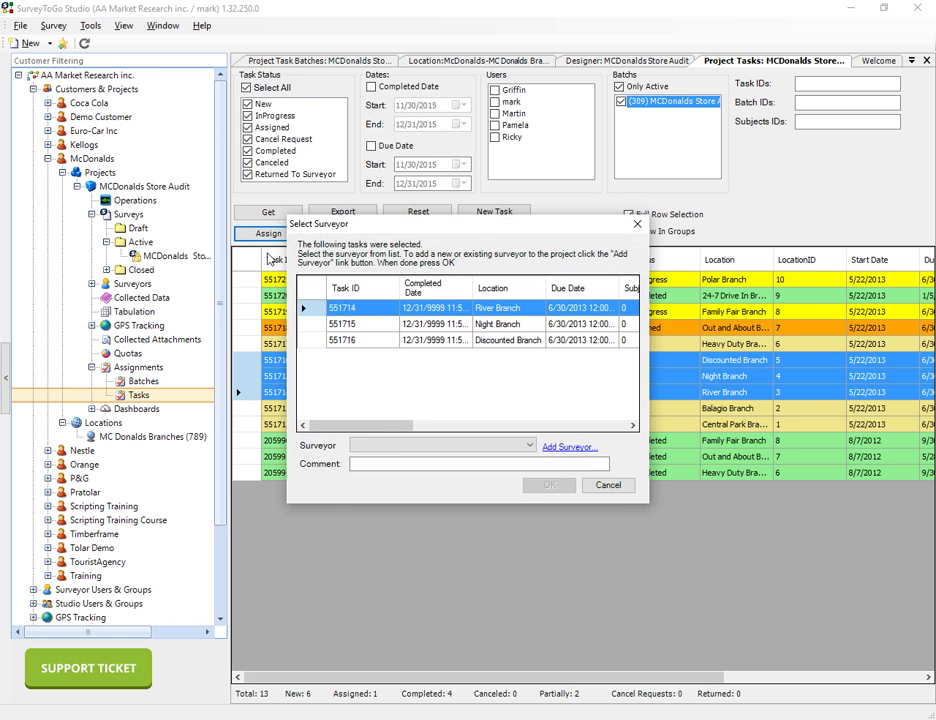
left_click(402, 445)
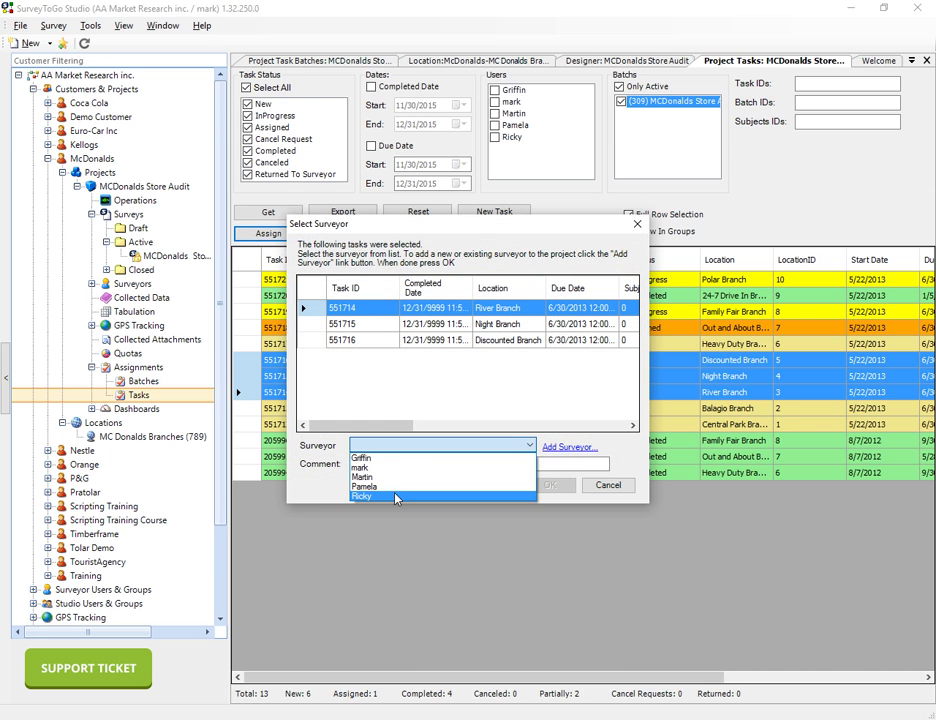
left_click(560, 505)
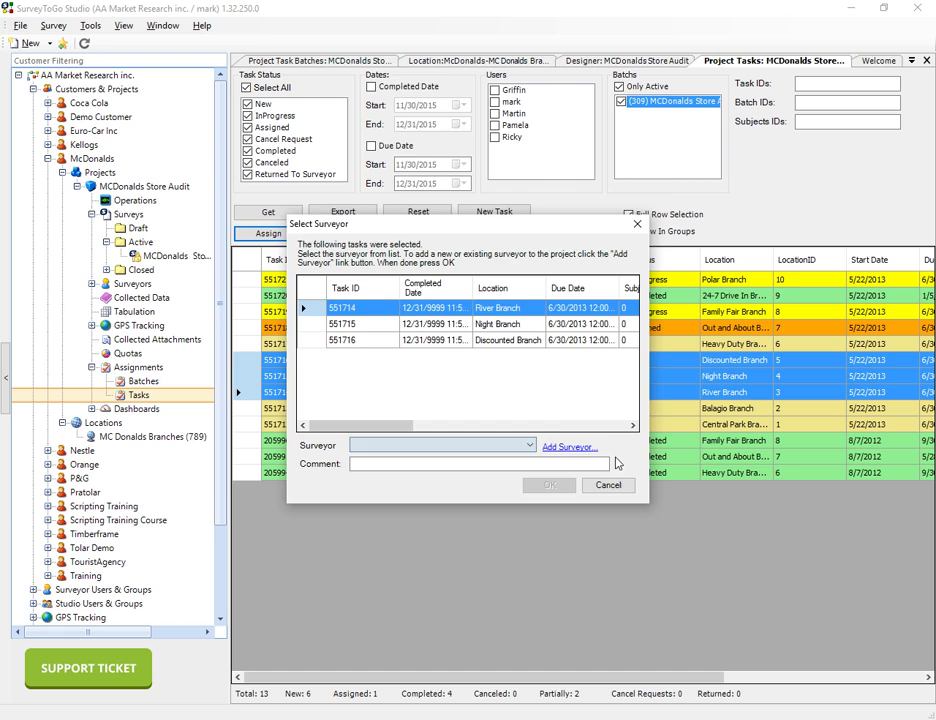
left_click(607, 485)
key("alt+Tab")
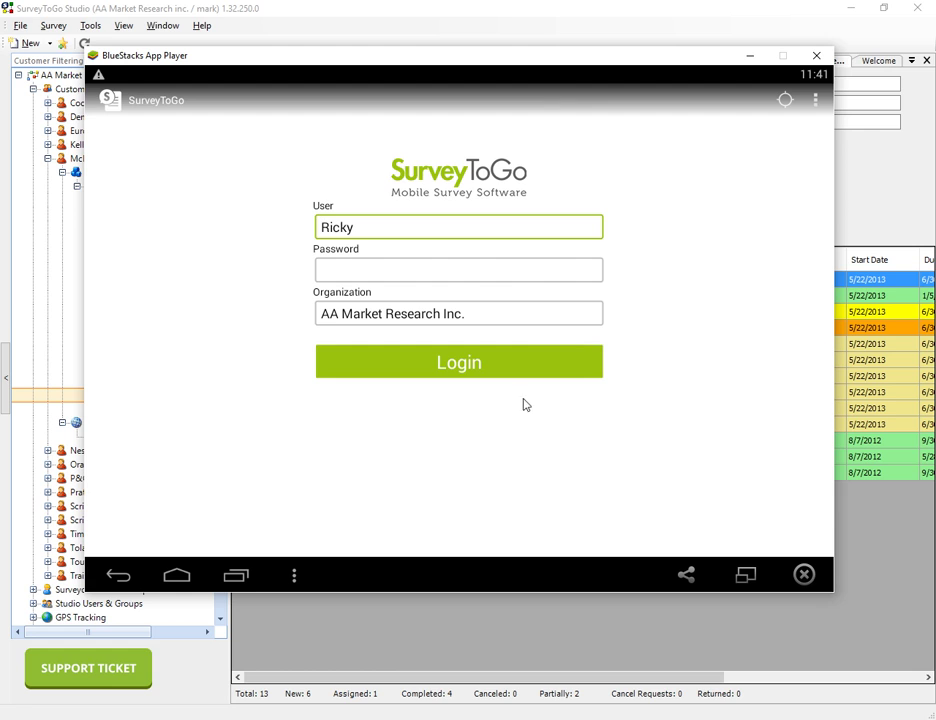
- Log the surveyor into the mobile app, revealing the Family Fair, Polar and Out and About tasks
left_click(478, 377)
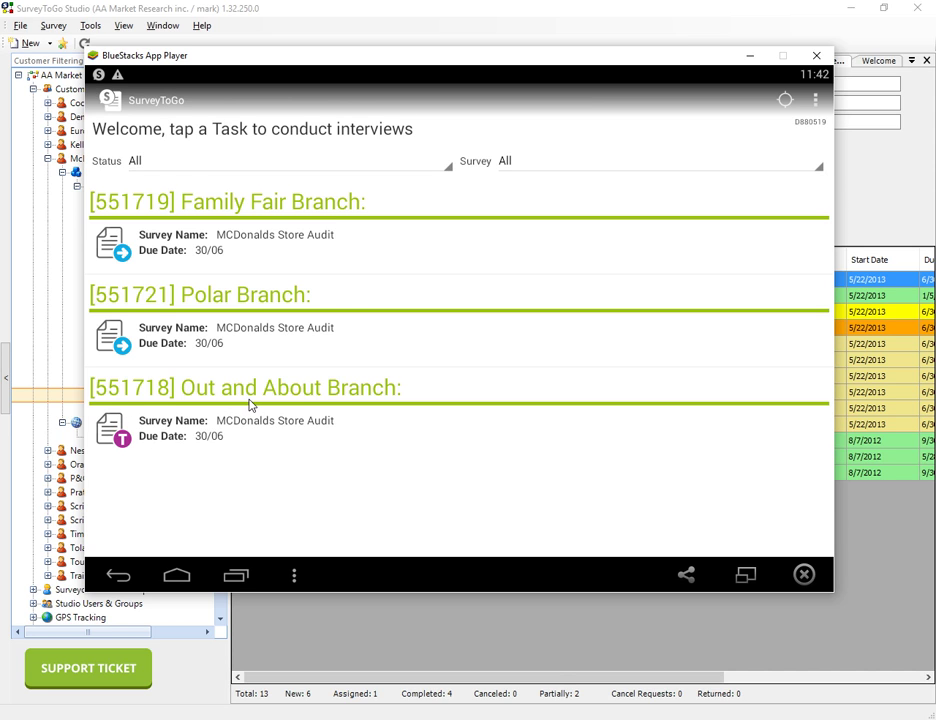
- Check tasks 551718, 551719 and 551721 in Studio's grid, then return to the mobile task list
key("alt+Tab")
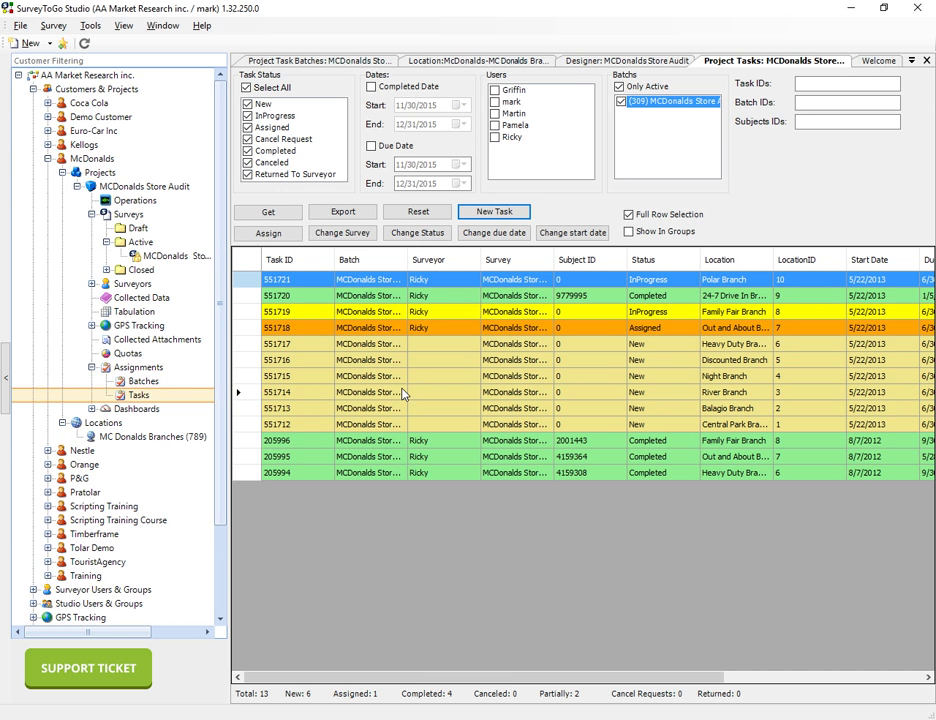
left_click(648, 328)
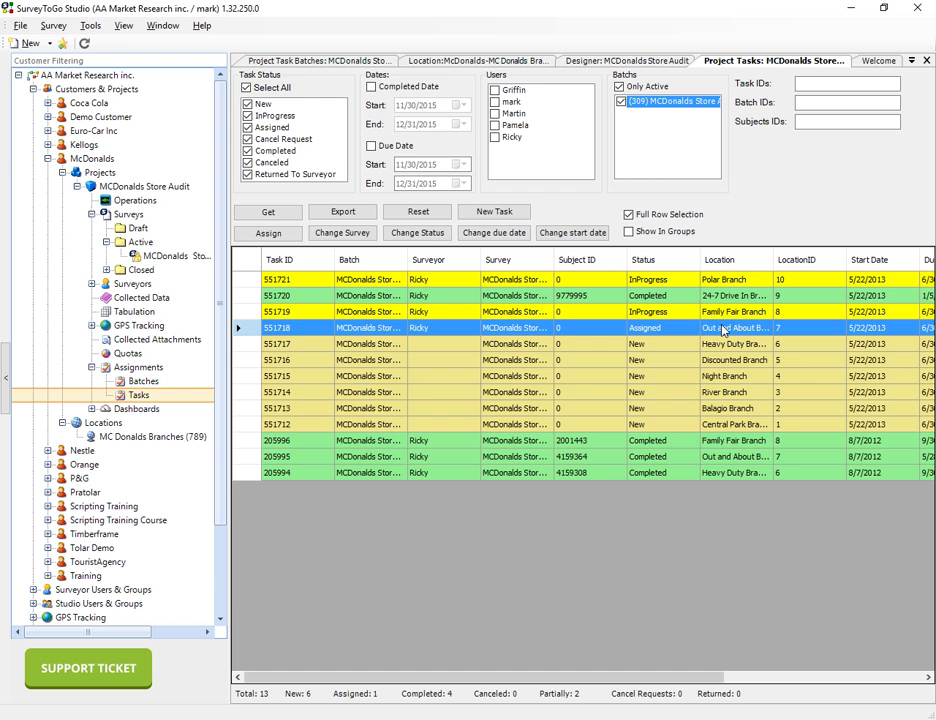
key("Down")
left_click(642, 330)
left_click(650, 311)
left_click(650, 281)
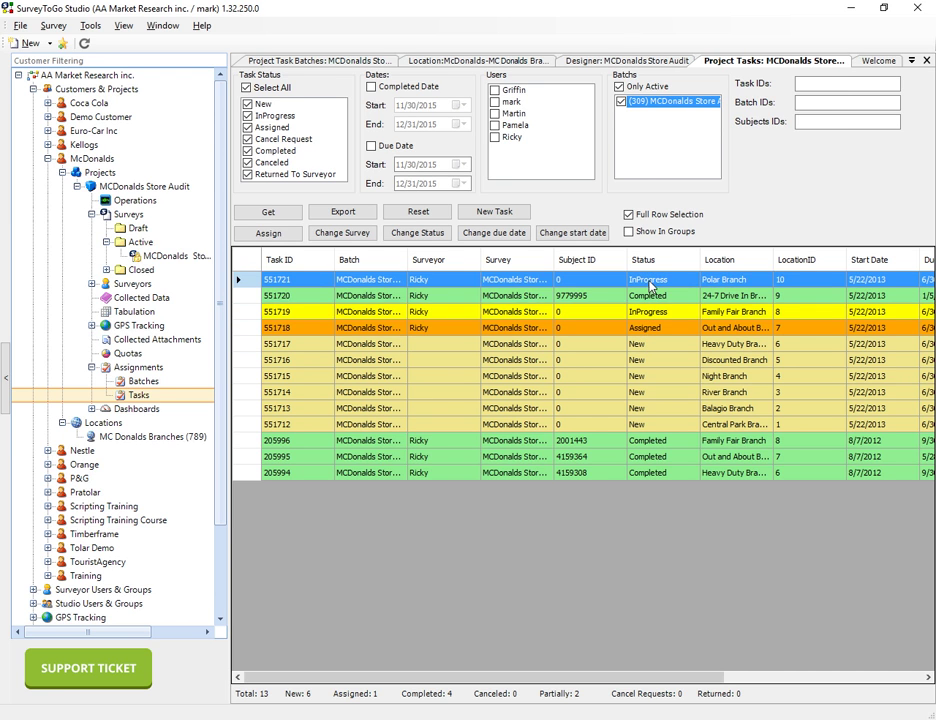
key("alt+Tab")
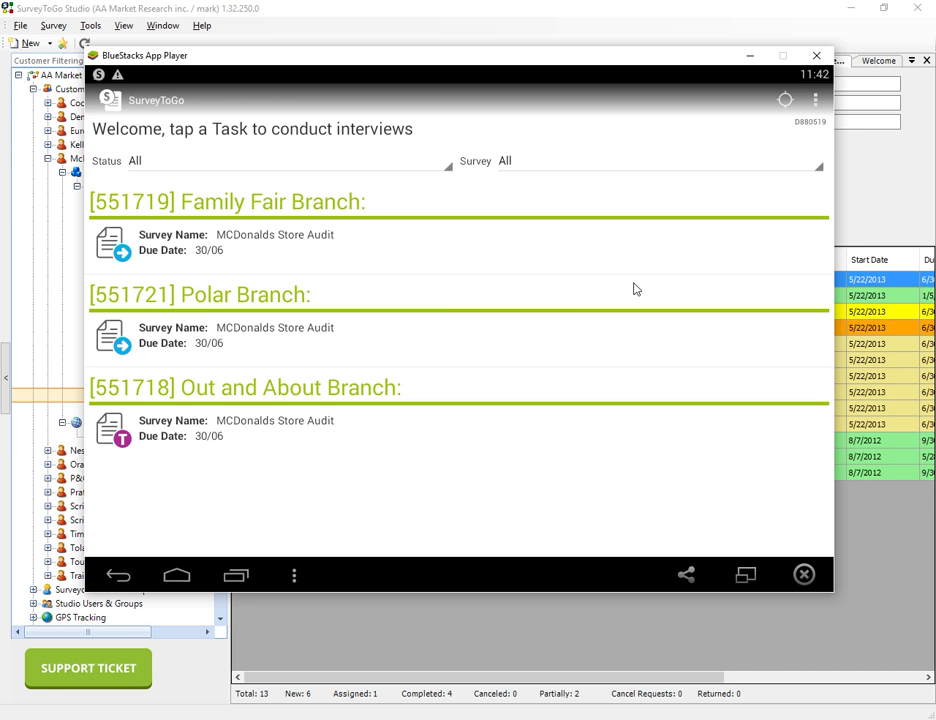
- Start the Out and About Branch audit on mobile, answer Yes to question 1, then return to Studio
left_click(205, 408)
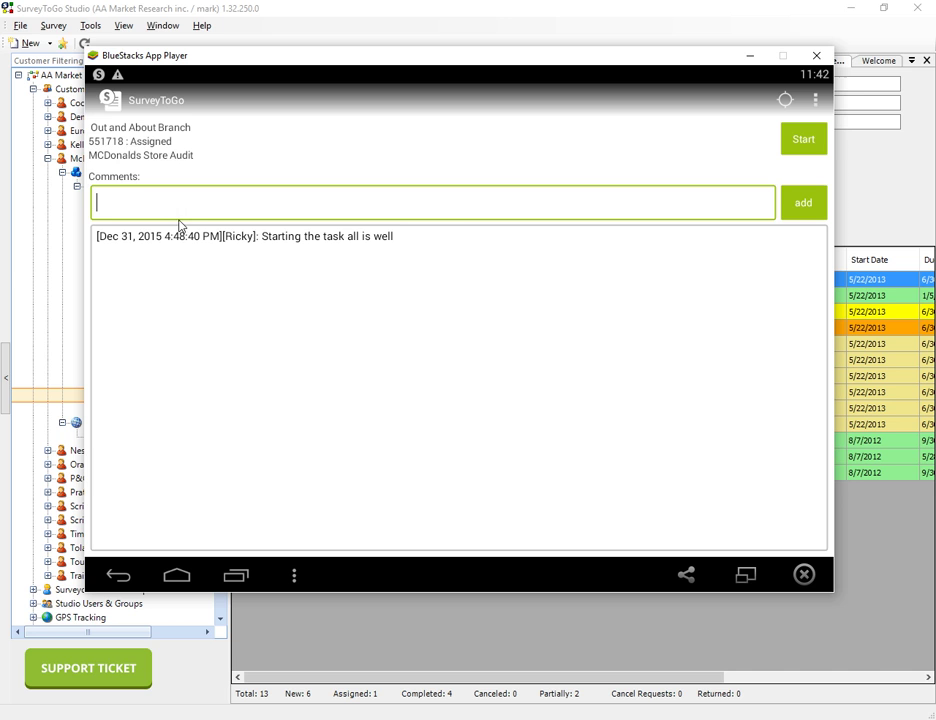
left_click(805, 146)
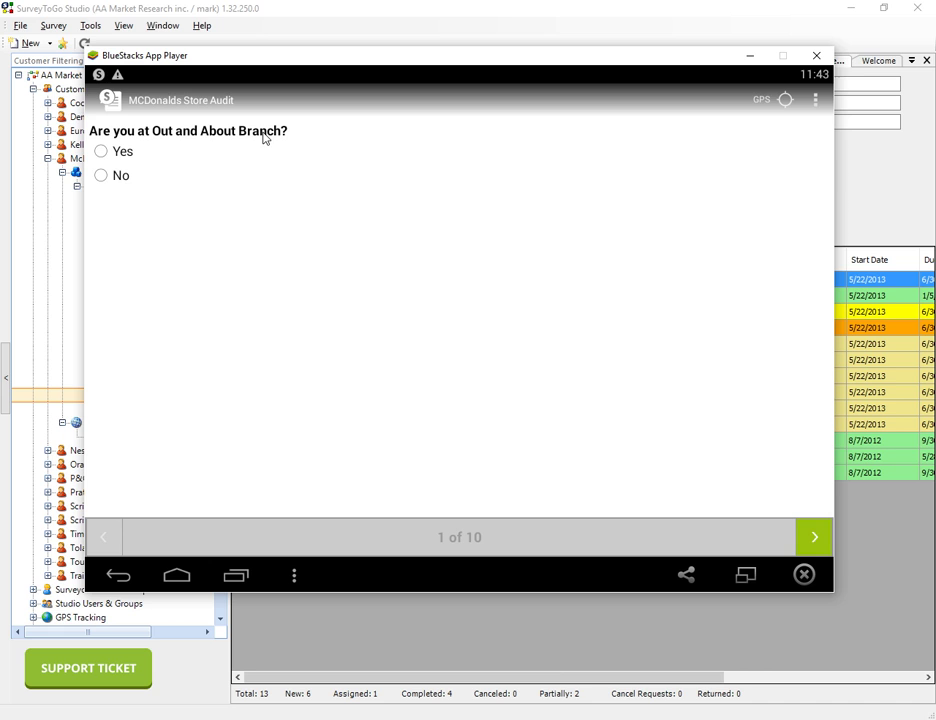
left_click(101, 151)
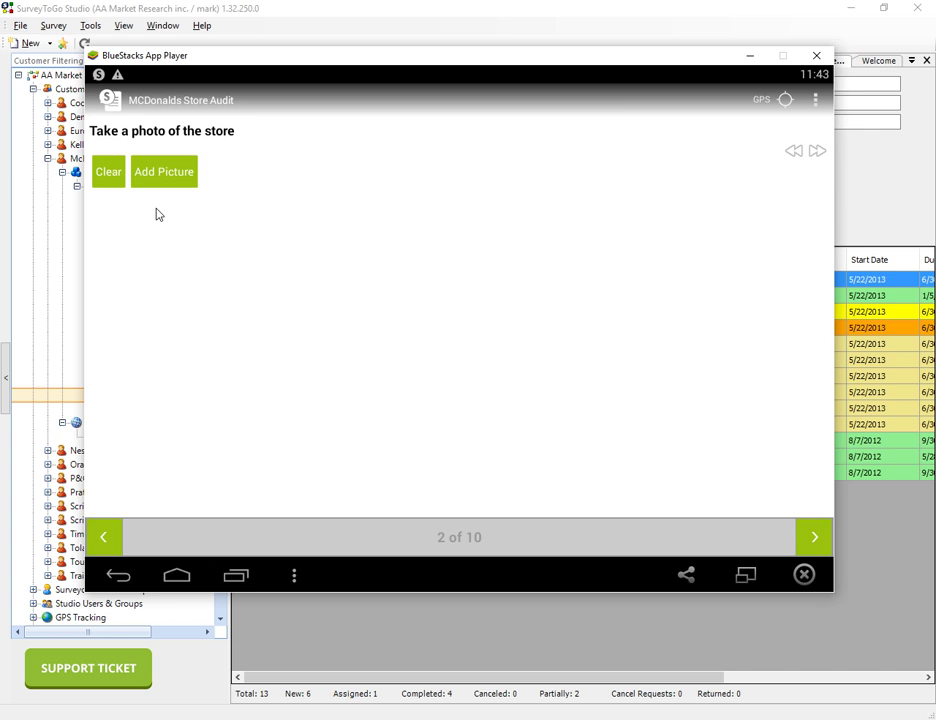
key("alt+Tab")
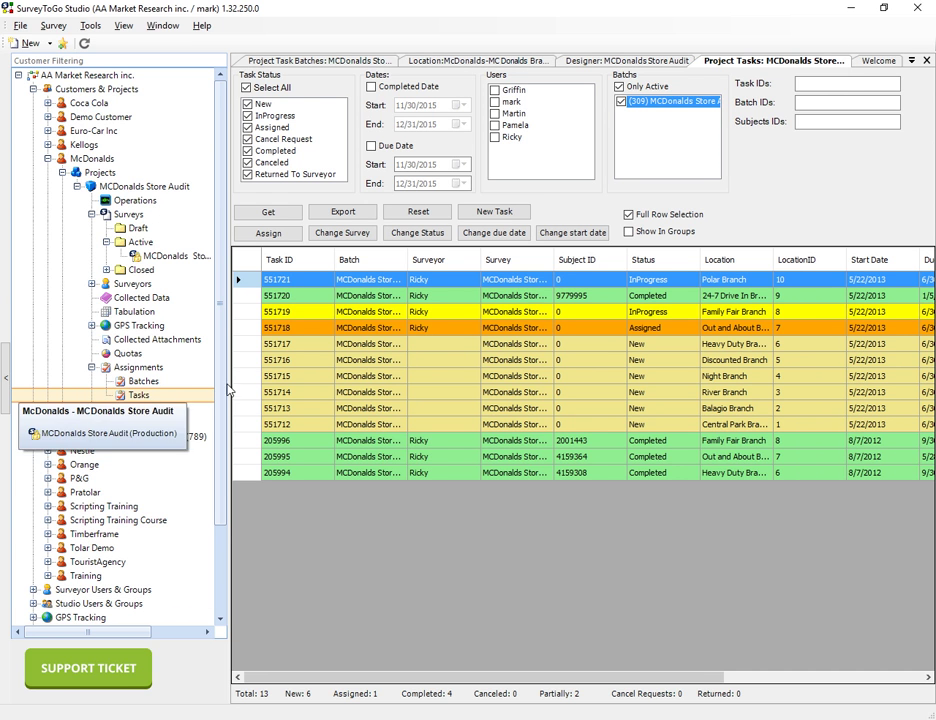
- Open completed task 551720 in Task Reviewer and view its observation 9779995 read-only
left_click(420, 332)
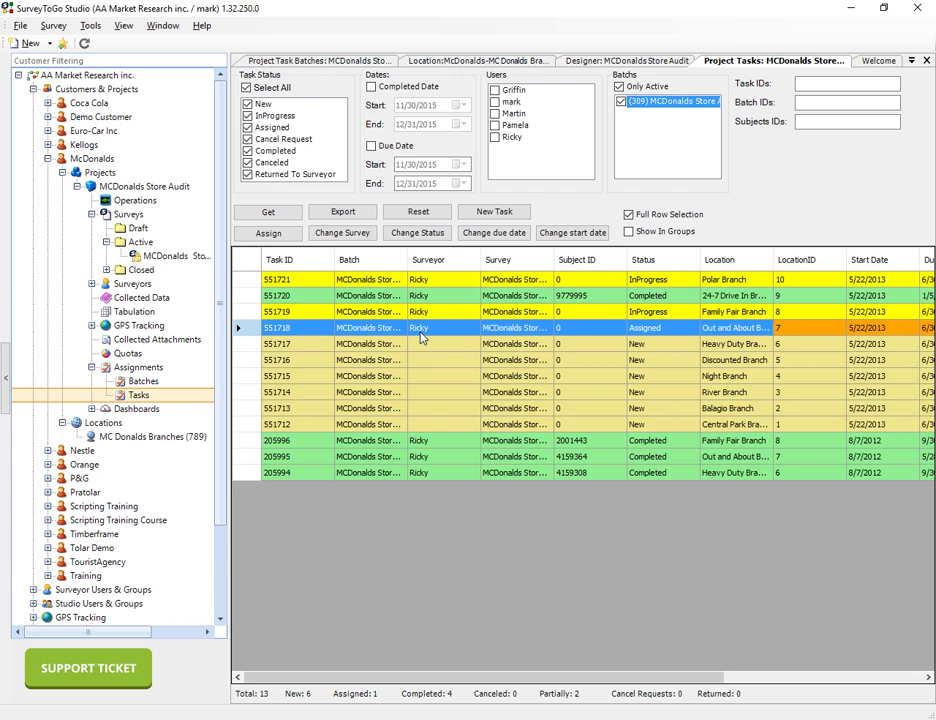
left_click(668, 299, "ctrl")
left_click(666, 299)
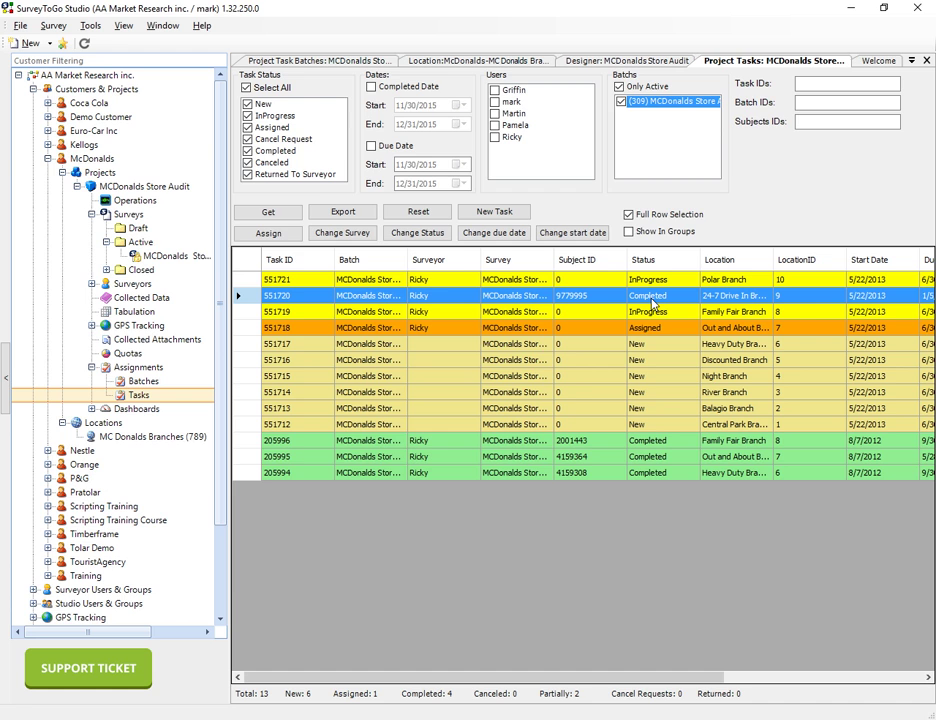
double_click(651, 302)
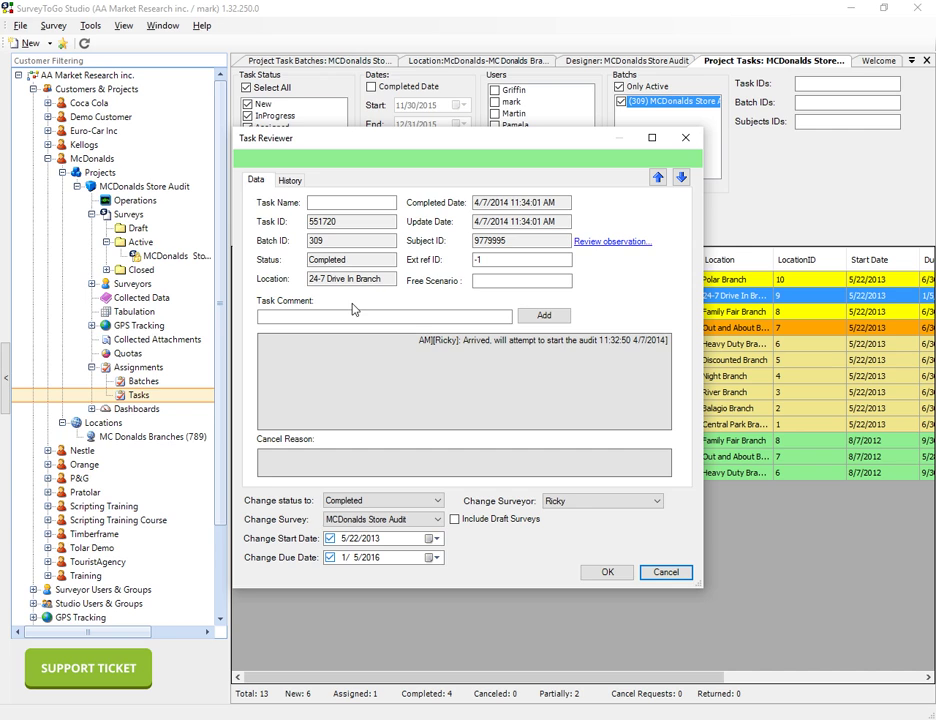
left_click(610, 242)
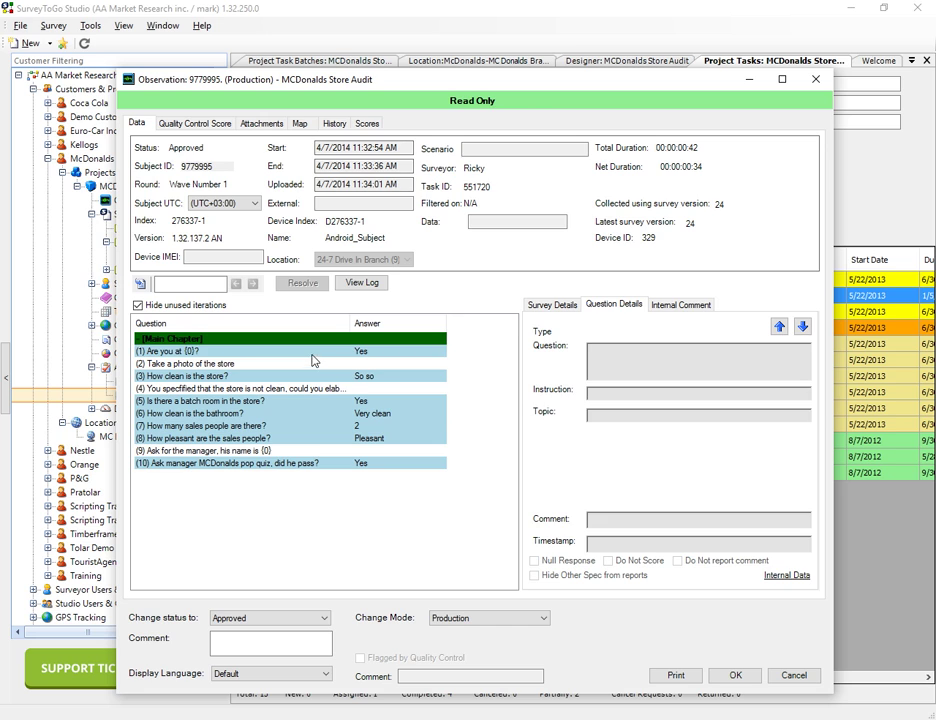
- Inspect the answers to questions 1 and 2, including the store photo, then close the observation
left_click(312, 352)
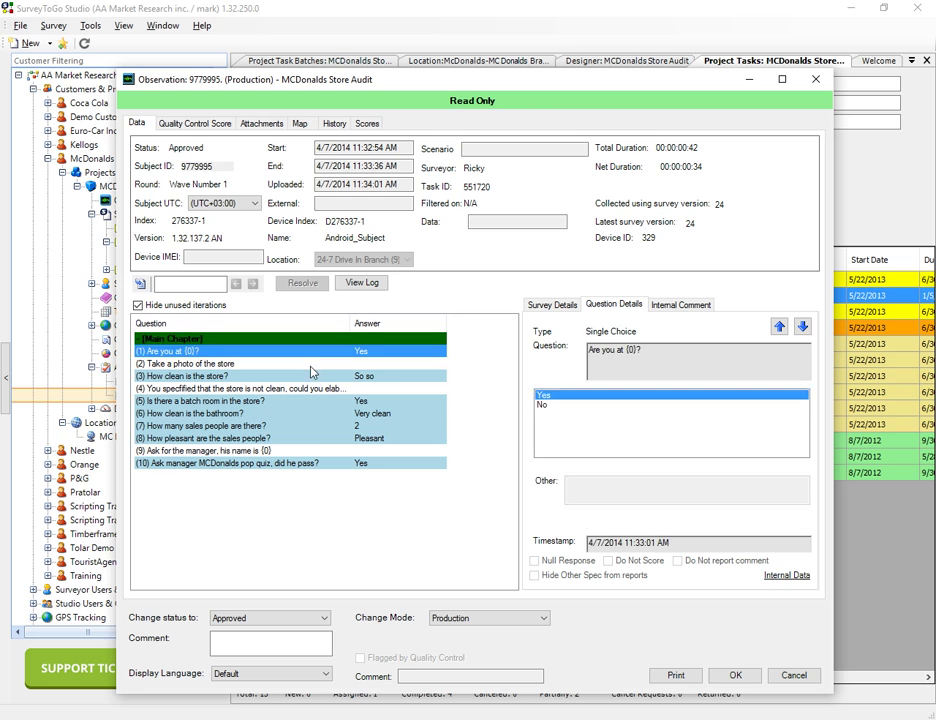
left_click(305, 364)
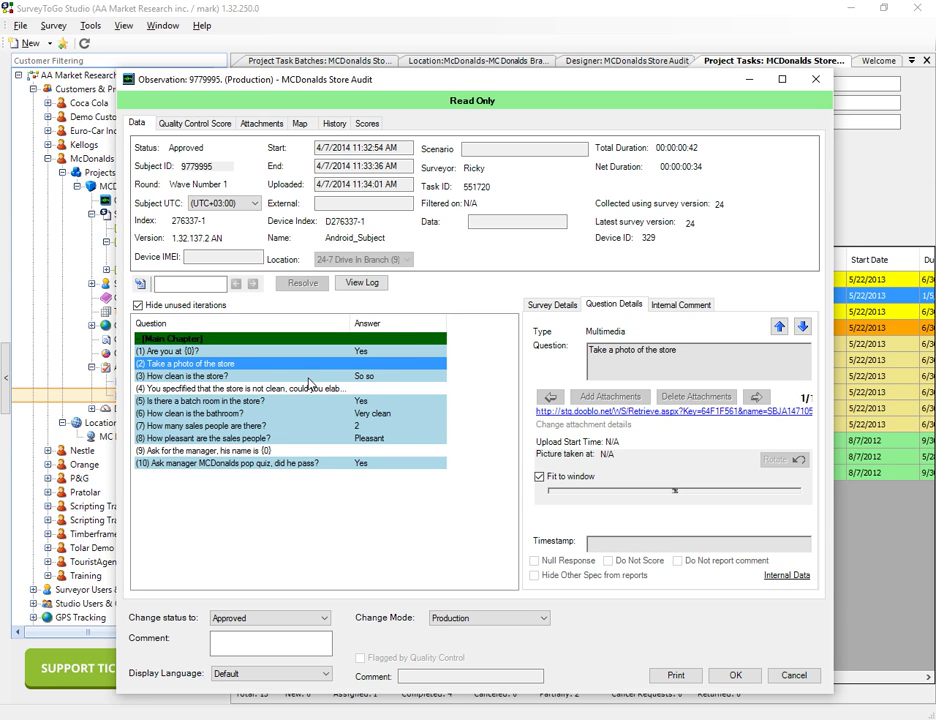
left_click(816, 79)
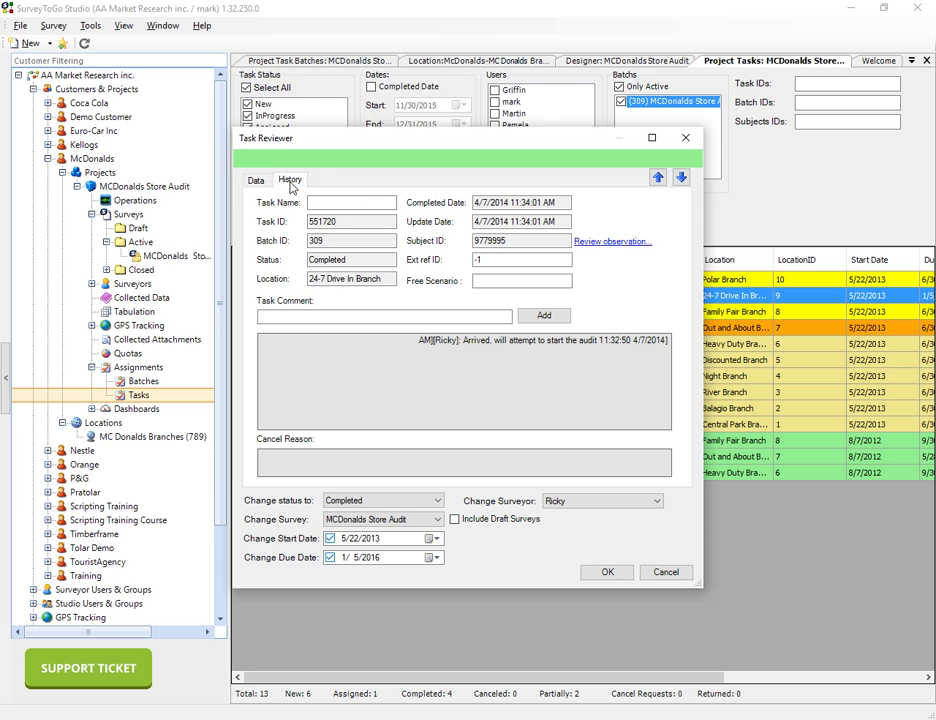
- Review task 551720's five-entry status history, then close the Task Reviewer
left_click(290, 182)
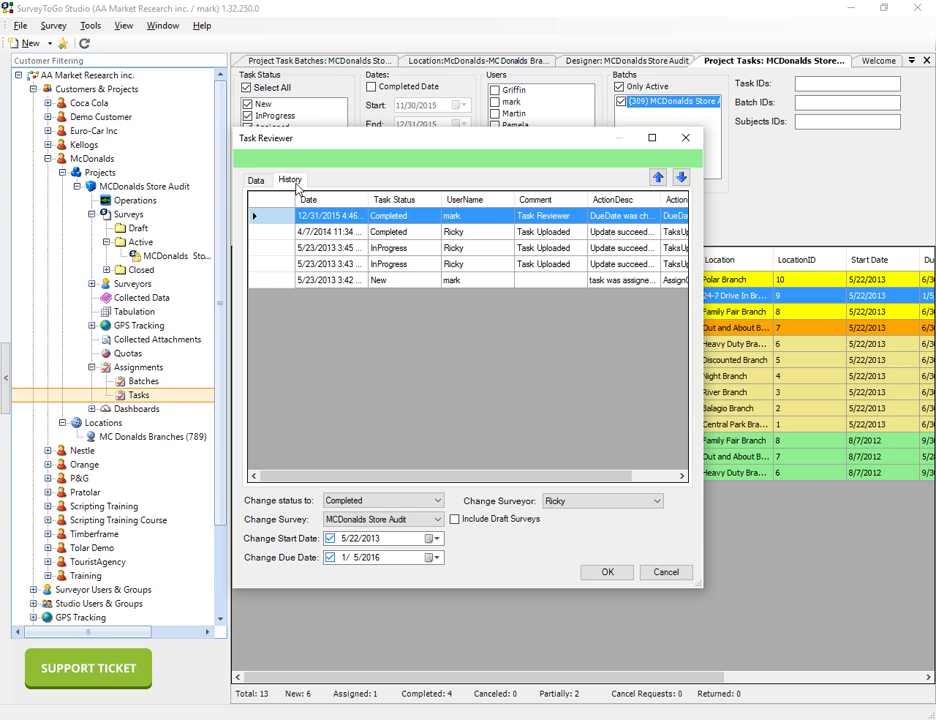
key("Escape")
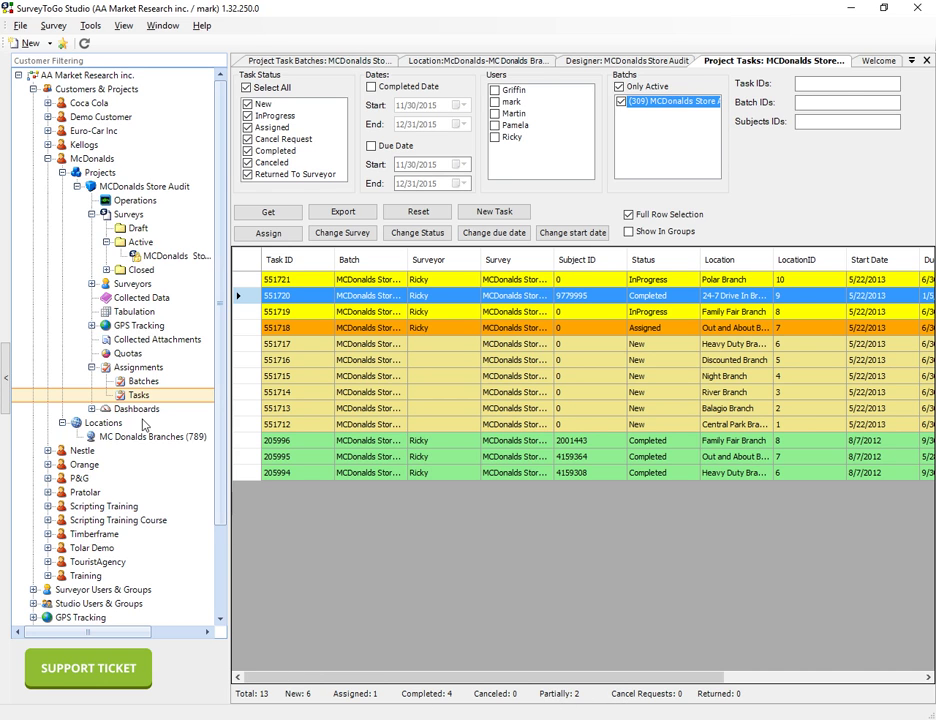
- Show the Project Task Batches list with active batch 309 holding 13 tasks
left_click(140, 381)
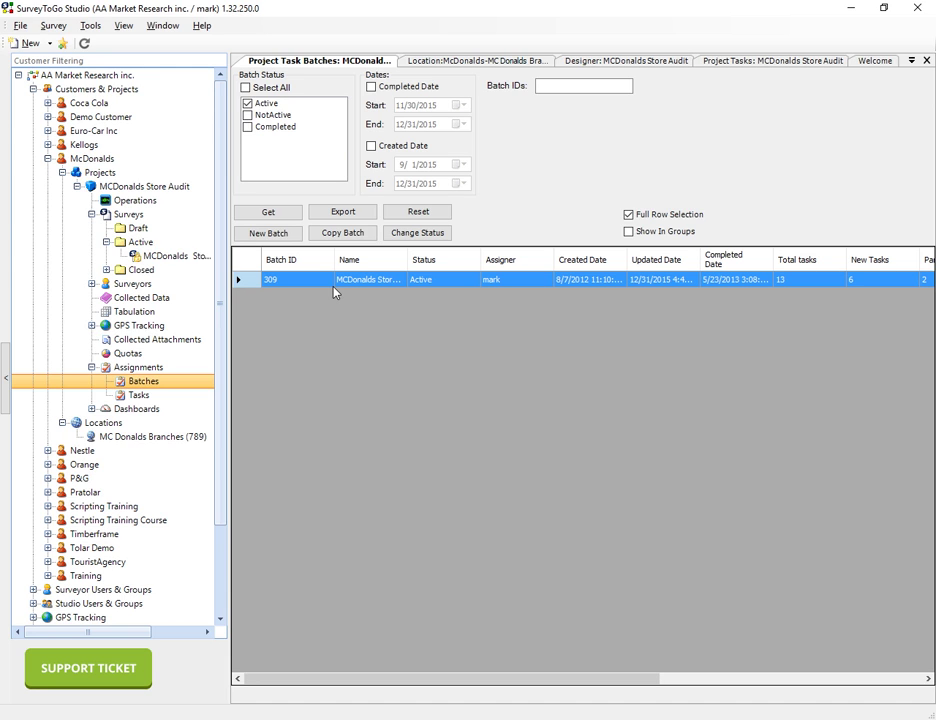
- Refresh the batches, review batch 309's task counts, and list its 13 tasks
left_click(284, 214)
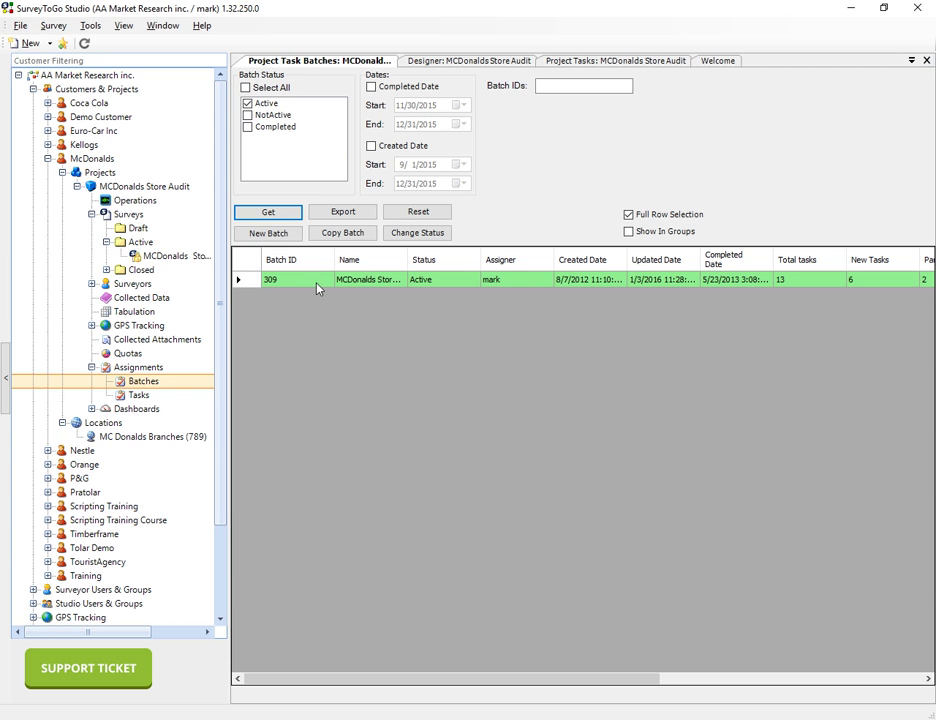
left_click(420, 280)
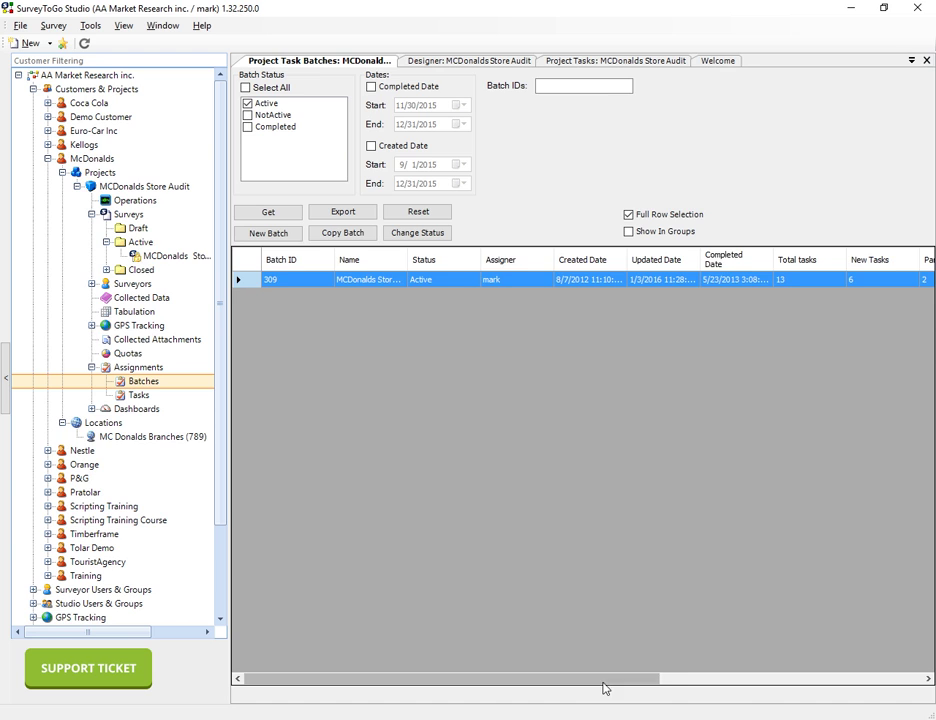
left_click_drag(604, 684, 760, 685)
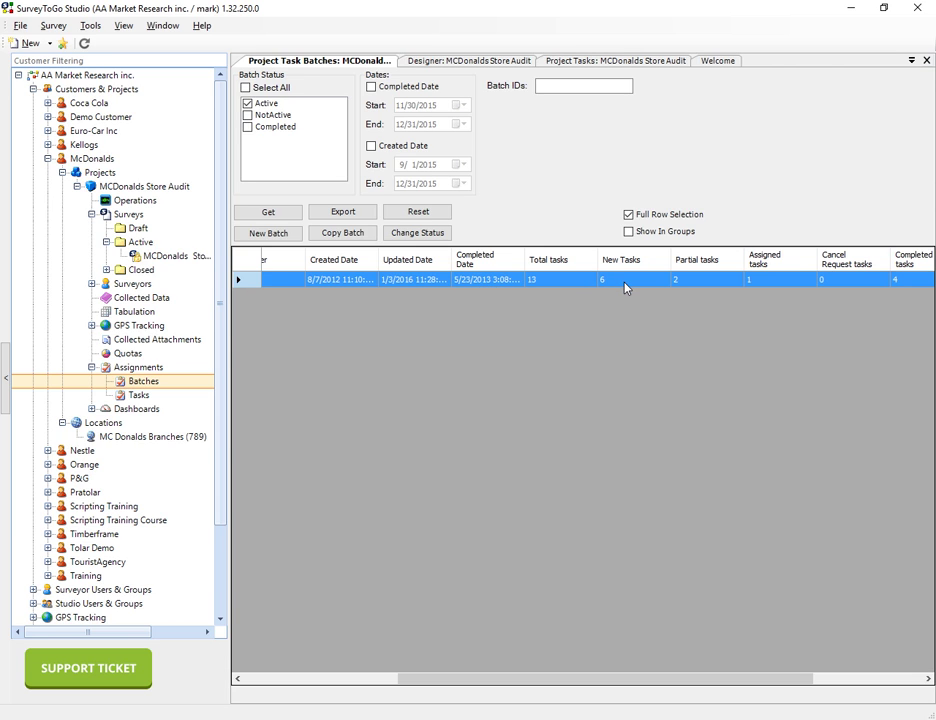
double_click(562, 281)
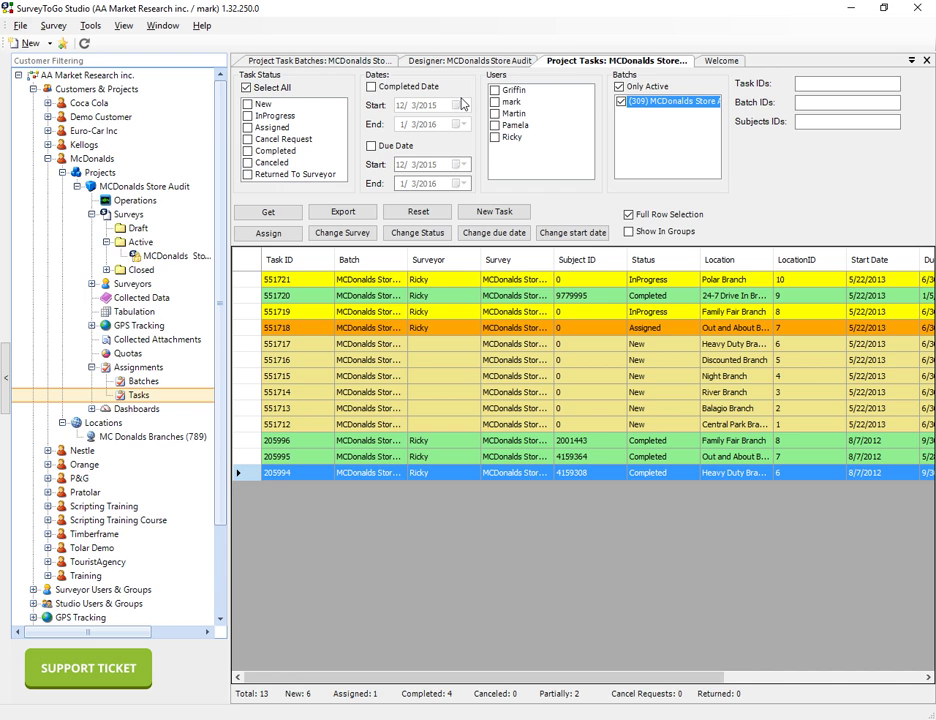
- Cancel a new batch without creating it, then switch to the Support Center page
left_click(145, 383)
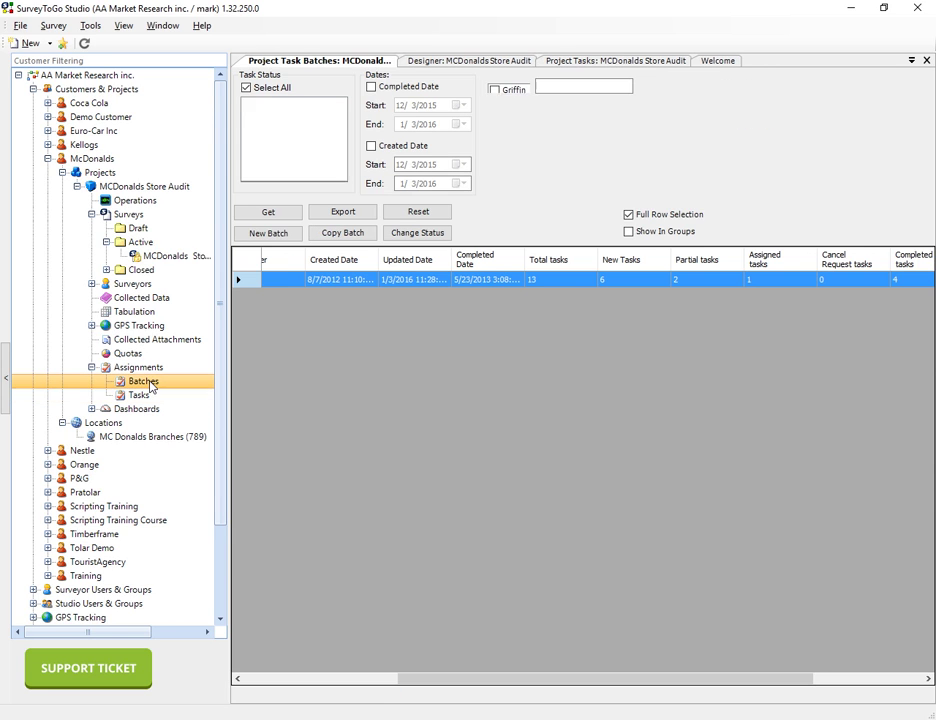
left_click(288, 236)
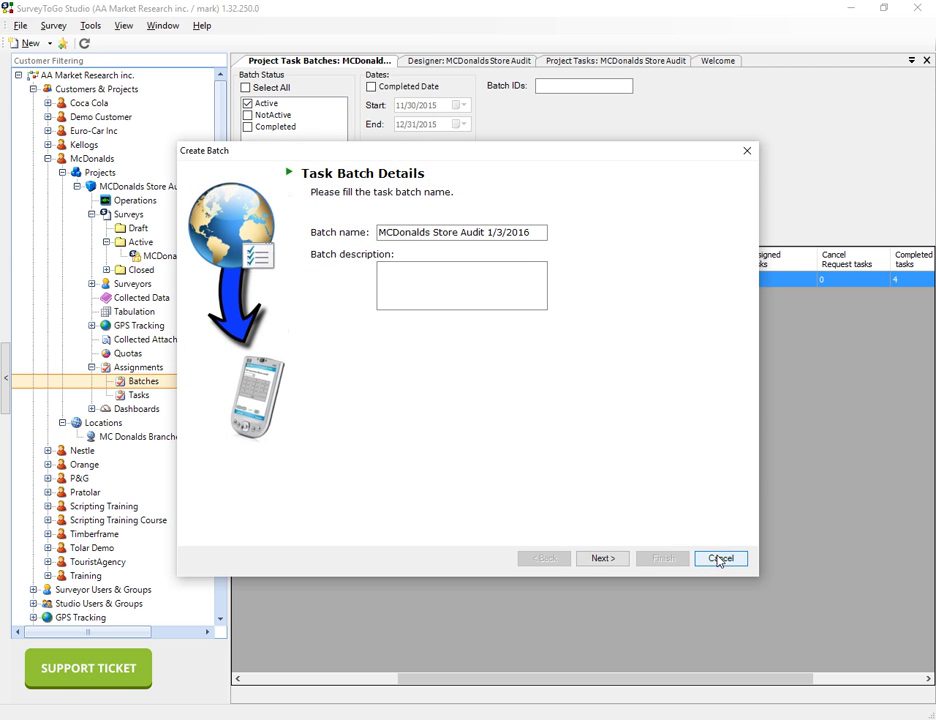
left_click(720, 559)
left_click(533, 425)
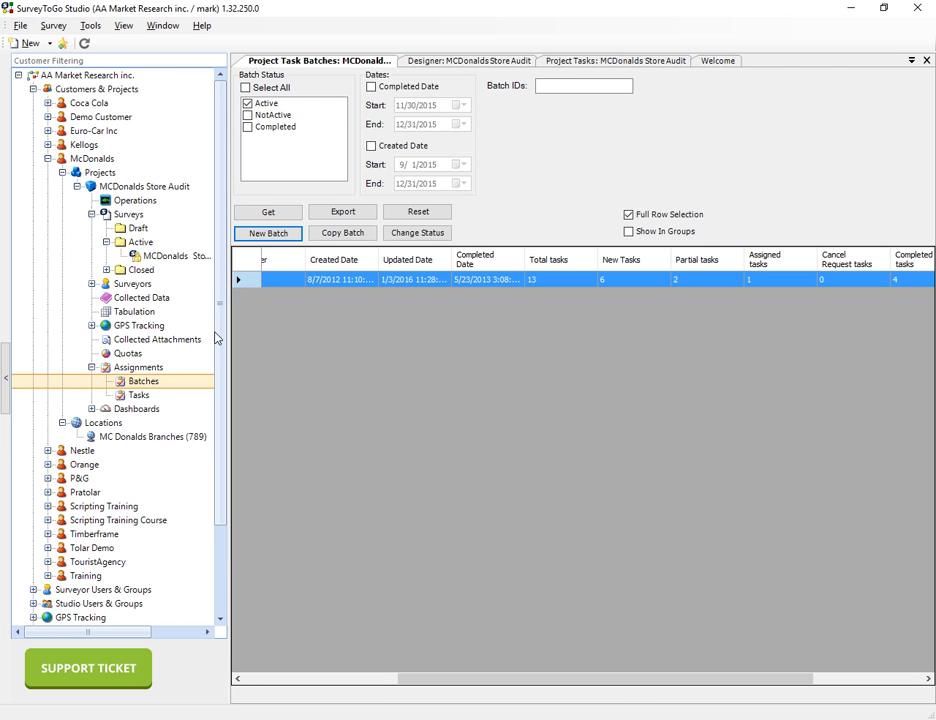
key("alt+Tab")
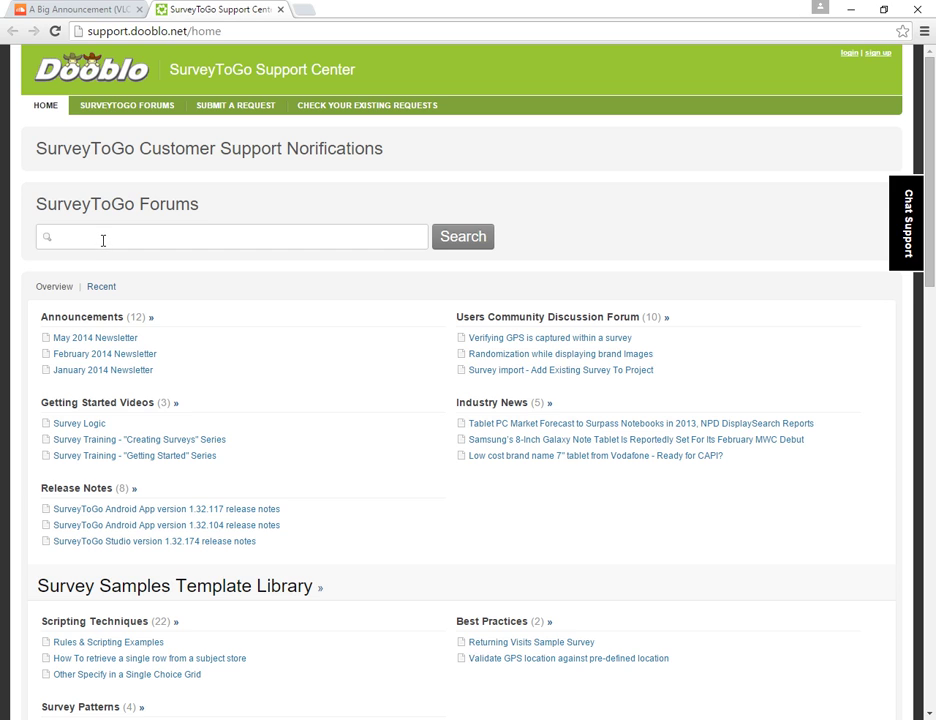
- Search the forum for 'task system' and open the Task System Manual article
left_click(103, 240)
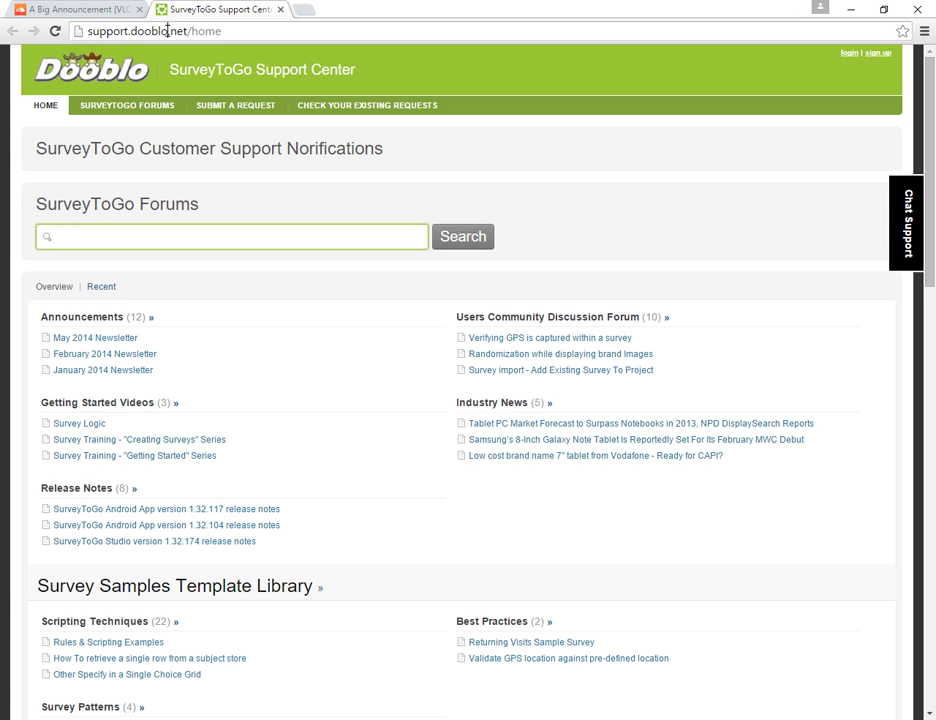
left_click(167, 31)
left_click(120, 240)
type("task system")
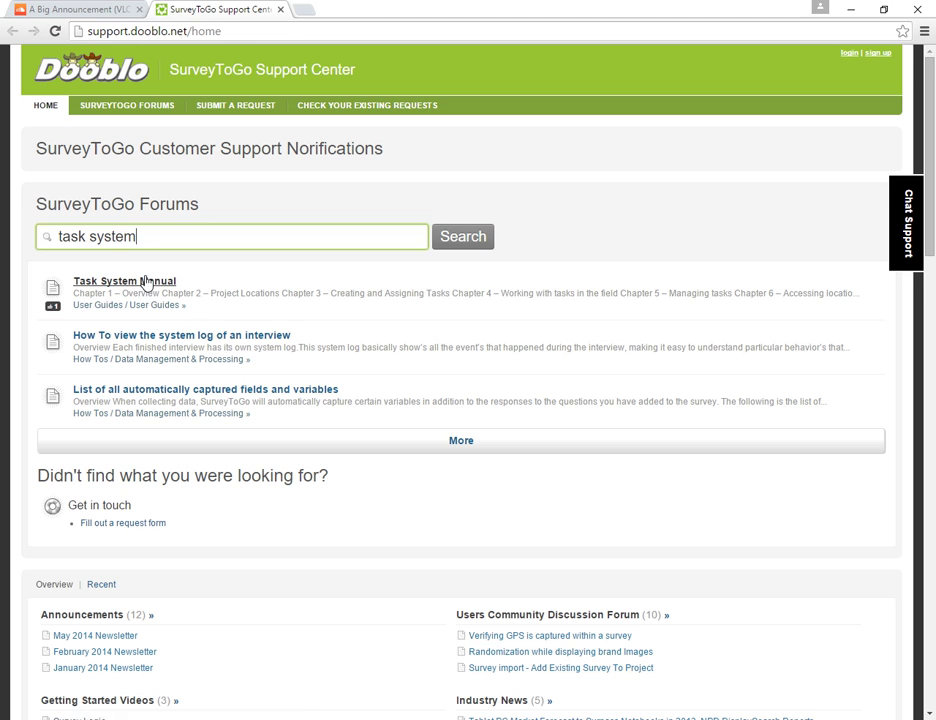
left_click(148, 284)
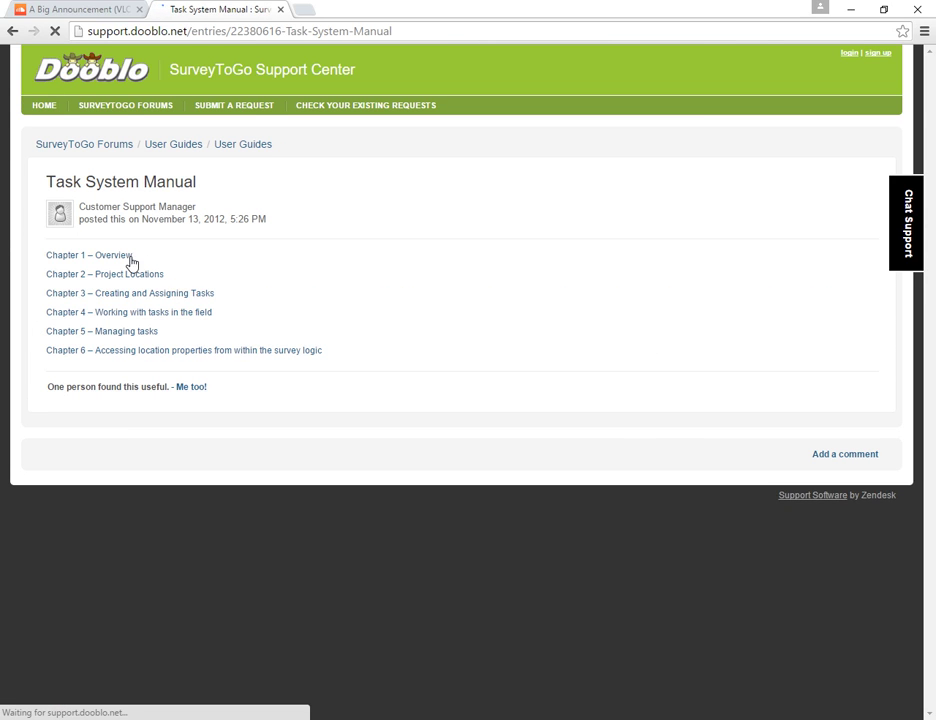